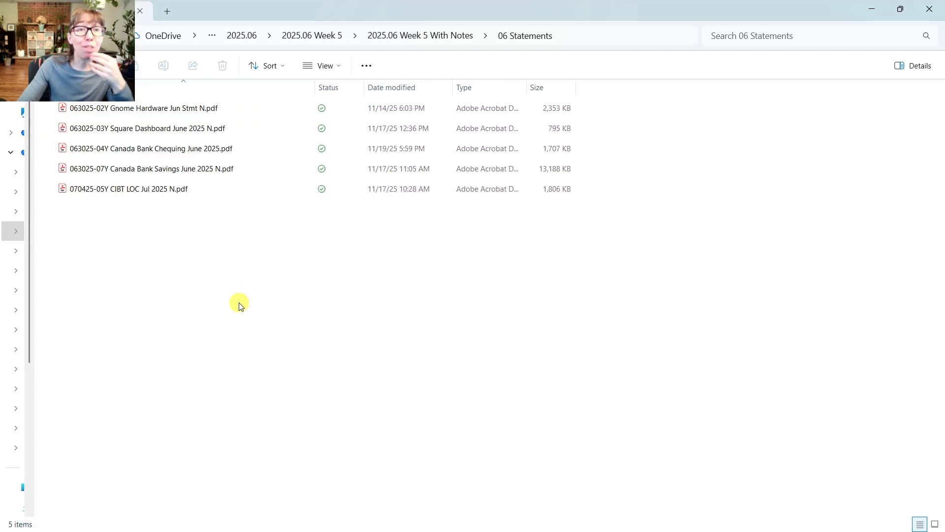
Step: Open the Gnome Hardware June statement PDF and review its charges, returns, payments and handwritten note
left_click(181, 108)
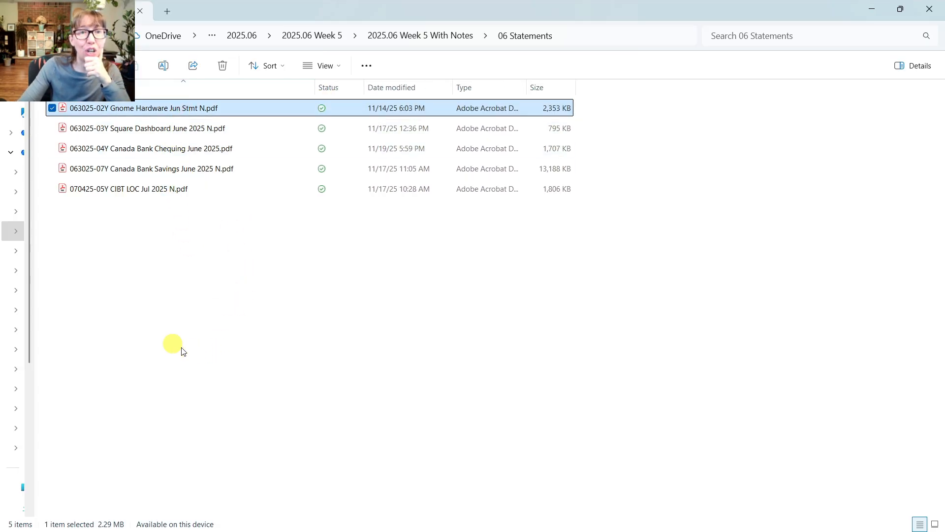
double_click(173, 108)
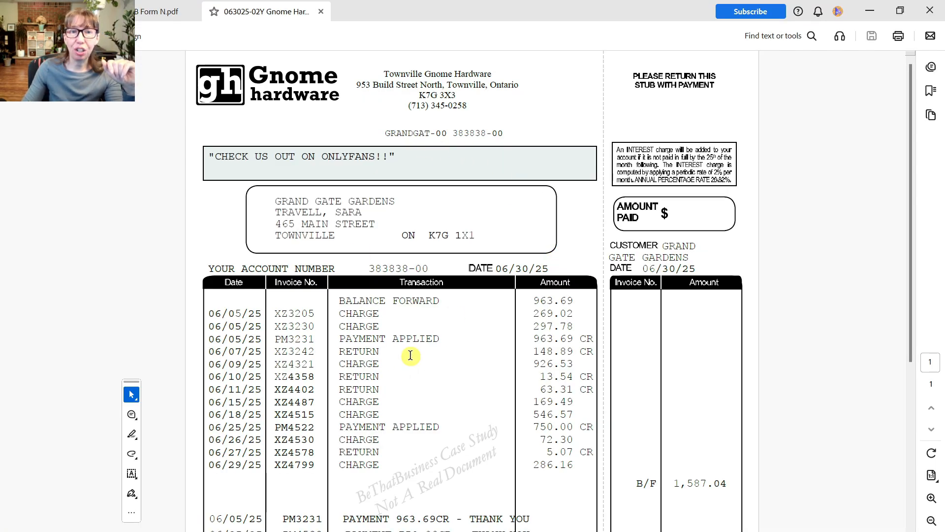
scroll(541, 272, "down", 5)
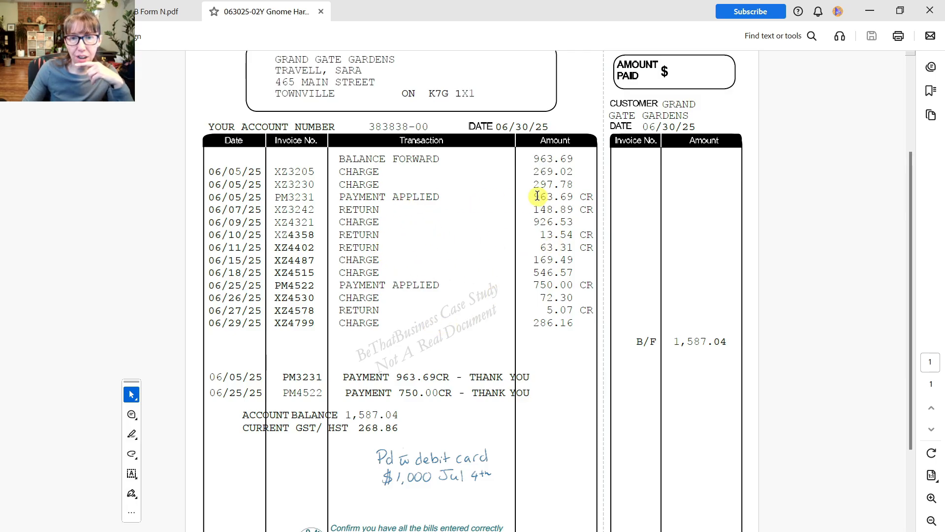
left_click_drag(537, 196, 576, 199)
left_click(572, 196)
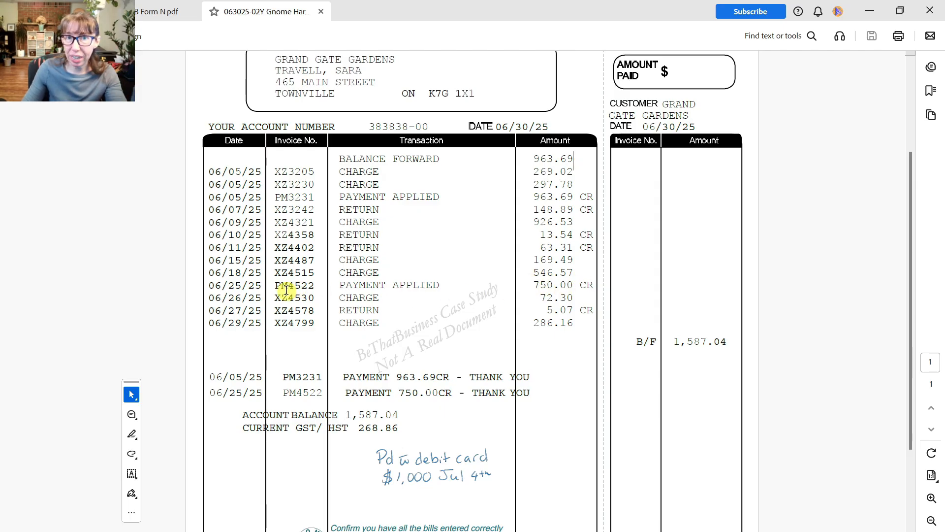
scroll(466, 355, "down", 3)
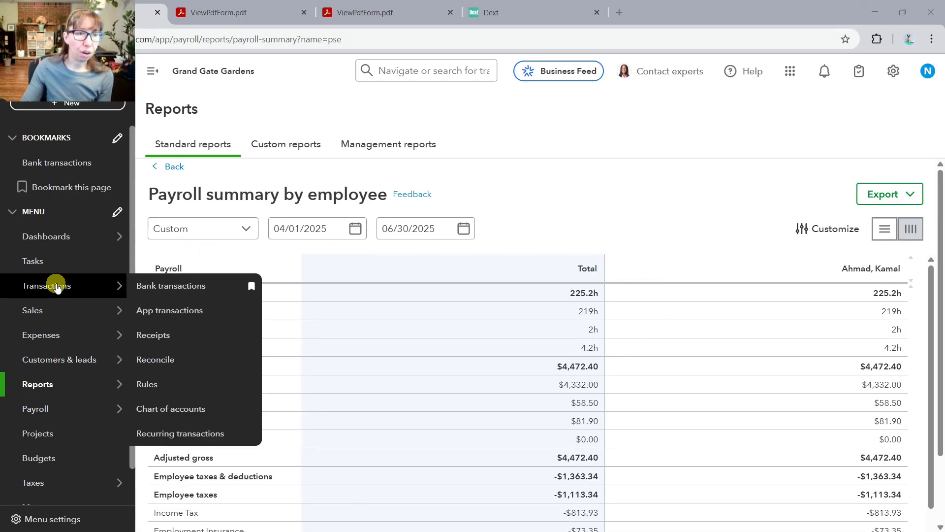
Step: Switch to QuickBooks Online, open the Unpaid Bills report and look through its supplier balances
mouse_move(60, 422)
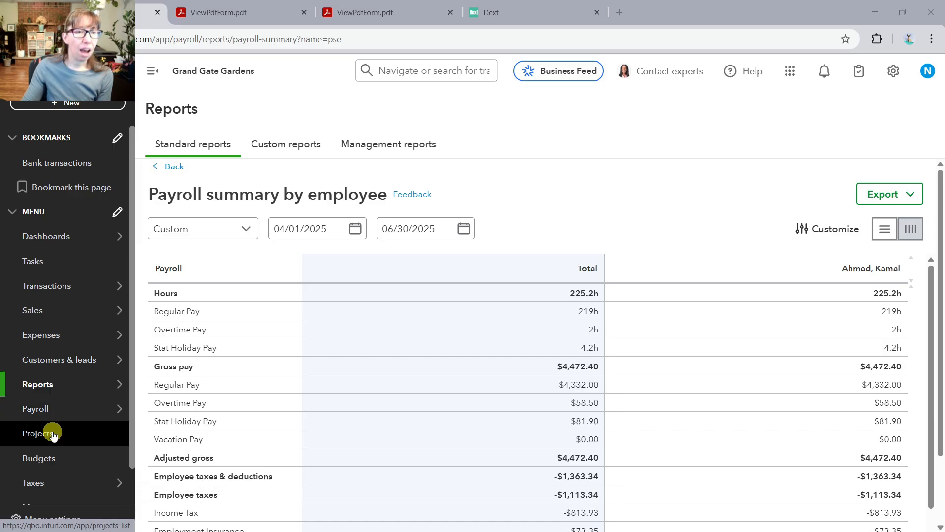
left_click(38, 384)
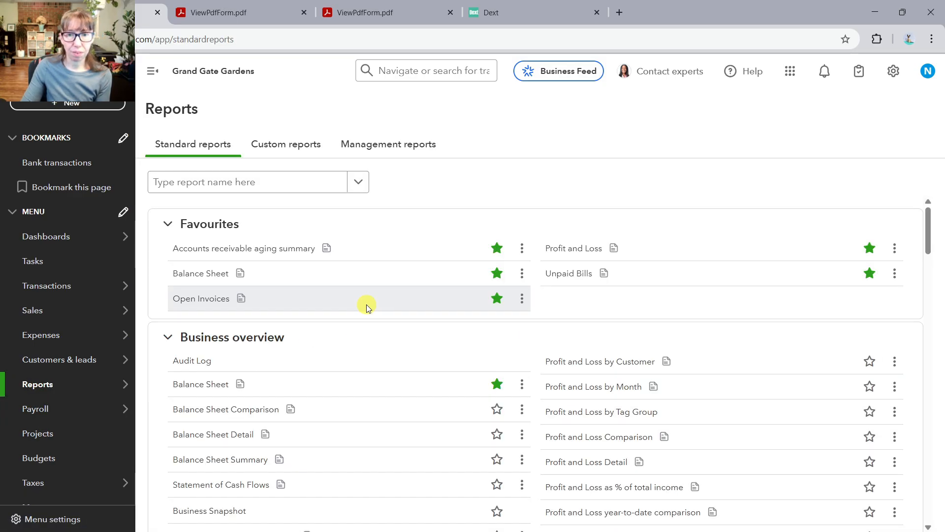
left_click(571, 274)
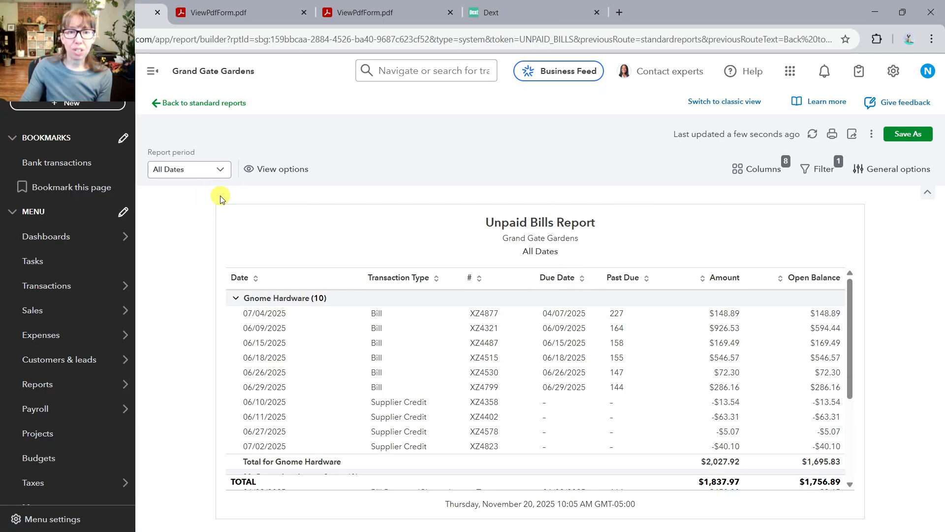
scroll(490, 335, "down", 3)
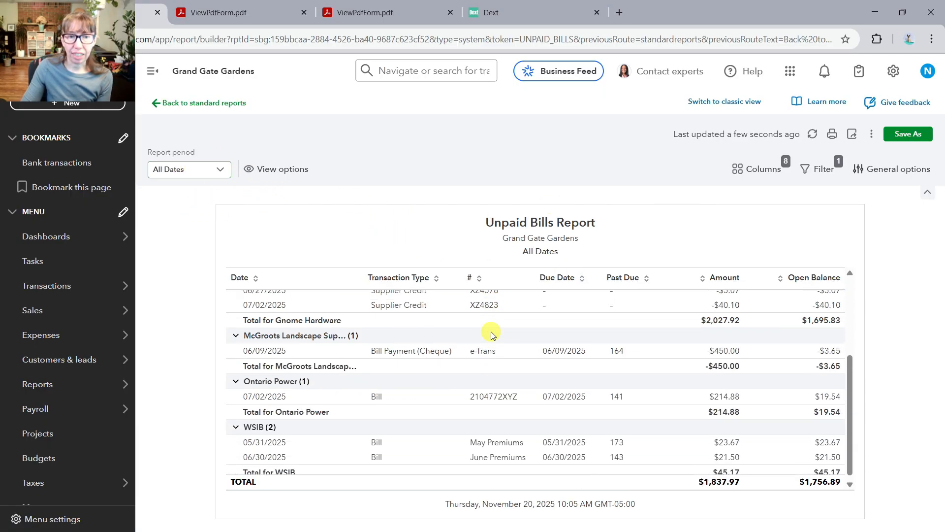
scroll(494, 335, "up", 3)
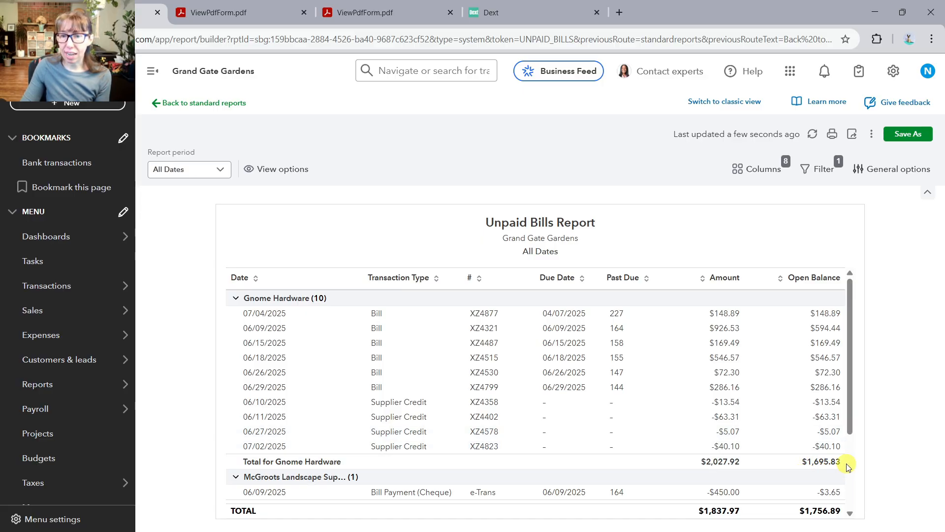
Step: Check the date and amount owing on the Gnome Hardware statement in Acrobat, then return to the Unpaid Bills report in QuickBooks Online
left_click_drag(0, 202, 502, 1)
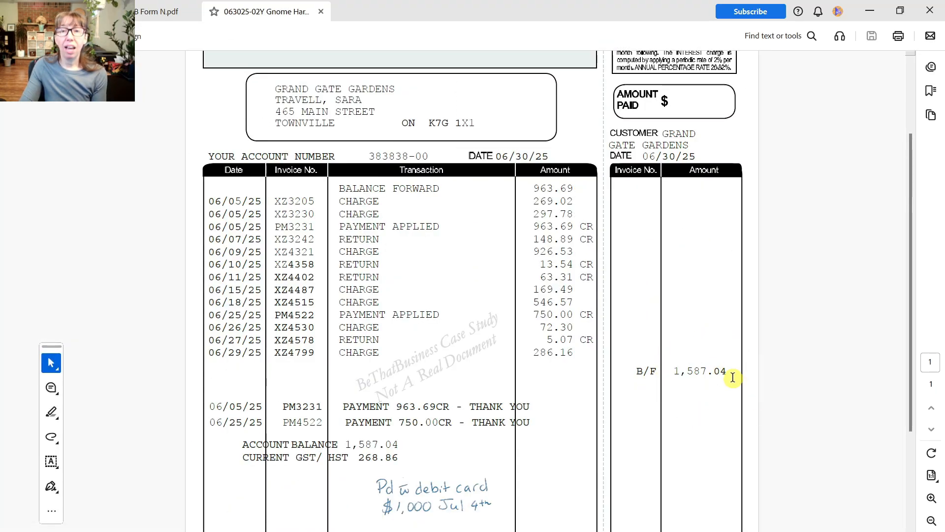
scroll(727, 380, "up", 3)
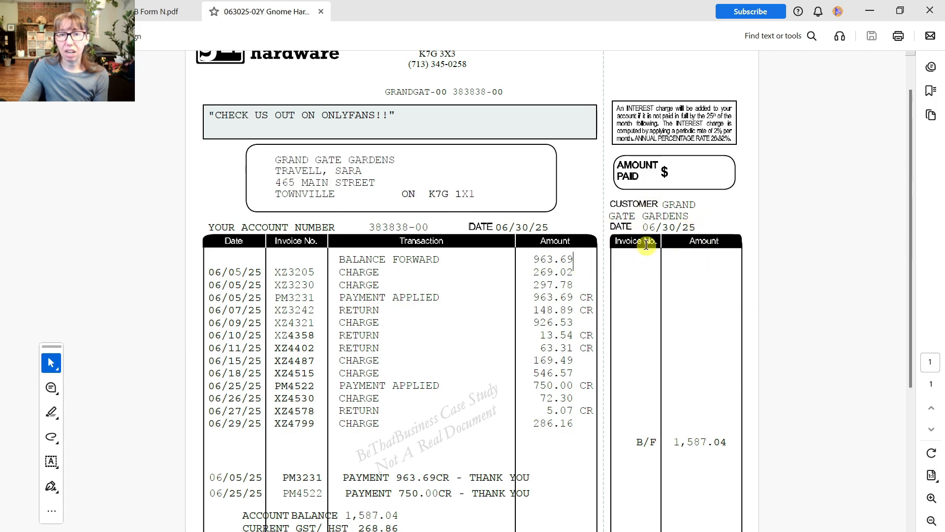
left_click_drag(570, 6, 0, 197)
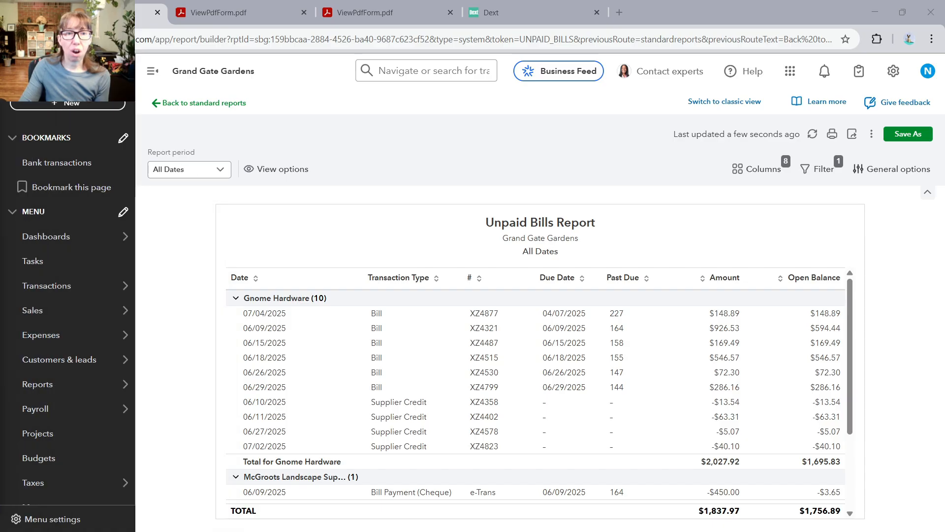
Step: Set the Unpaid Bills report to custom dates as of 06/30/2025
left_click(186, 169)
left_click(168, 213)
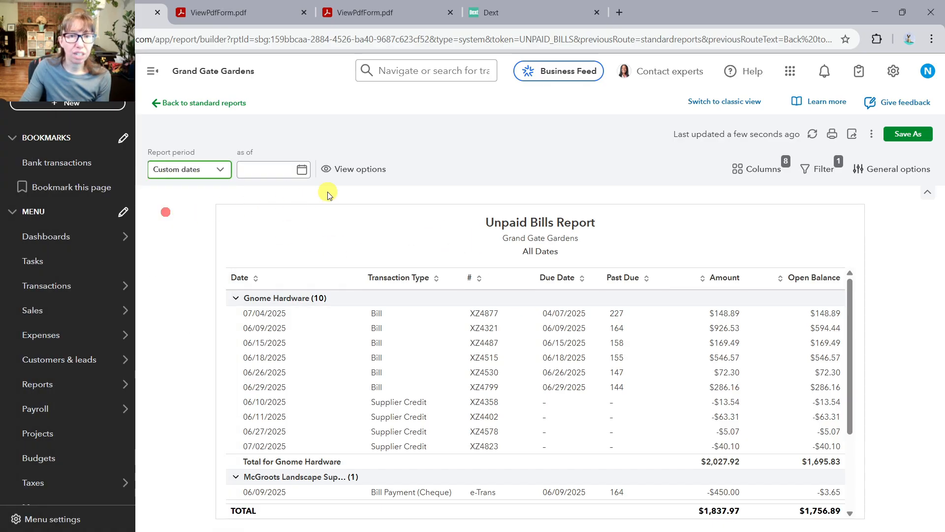
left_click(299, 169)
left_click(254, 208)
left_click(254, 207)
left_click(254, 208)
left_click(254, 207)
left_click(254, 208)
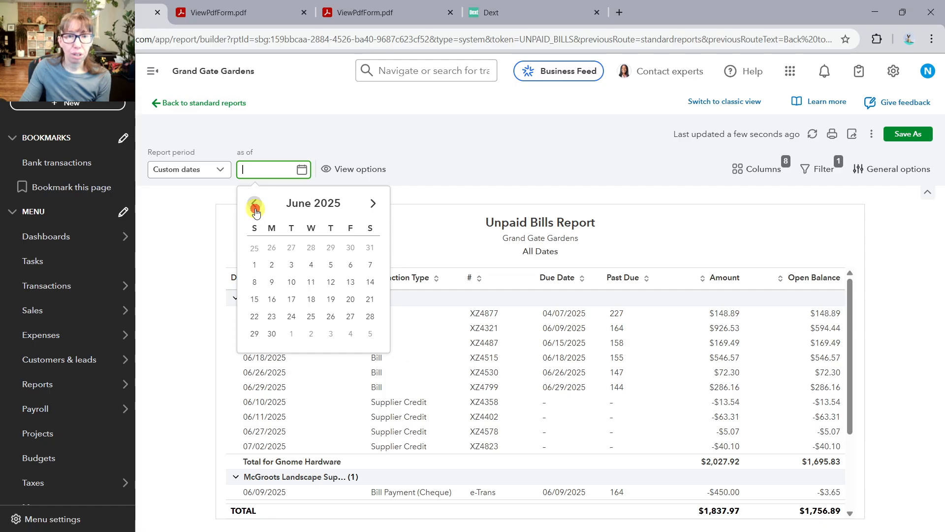
left_click(270, 335)
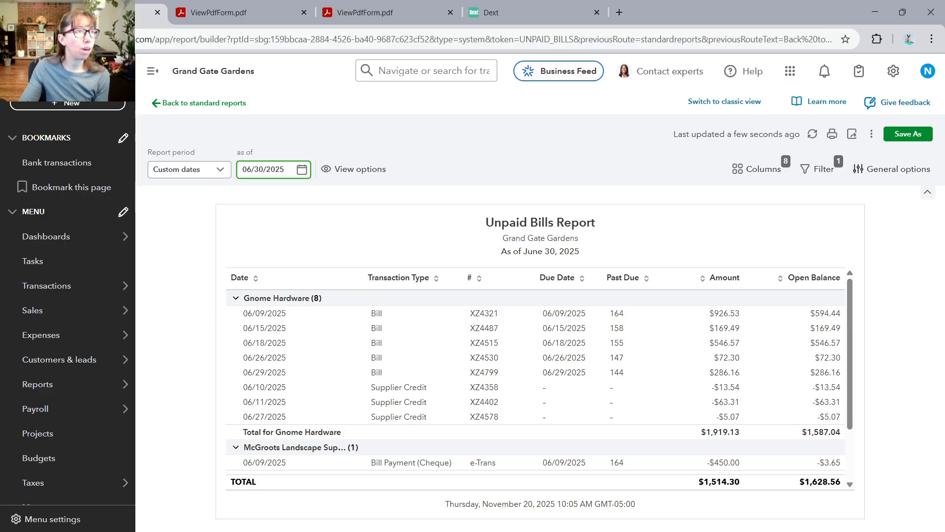
Step: Compare Gnome Hardware's open balance in the report with the PDF statement and read the statement's handwritten payment note
key("alt+Tab")
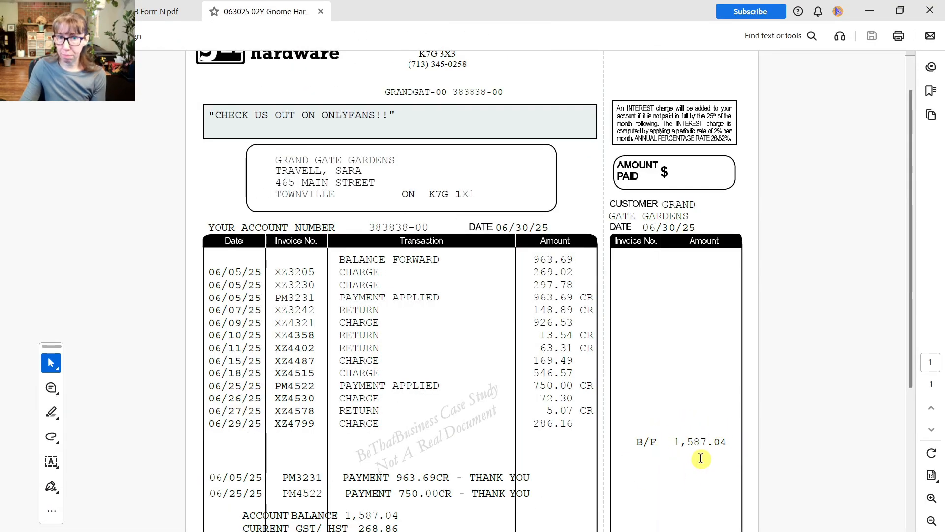
key("alt+Tab")
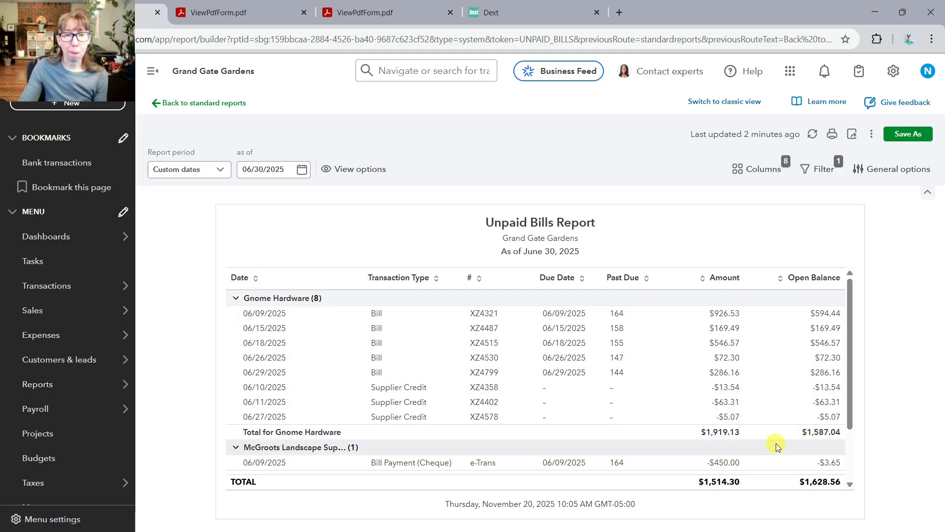
left_click_drag(1, 190, 513, 4)
scroll(660, 408, "down", 4)
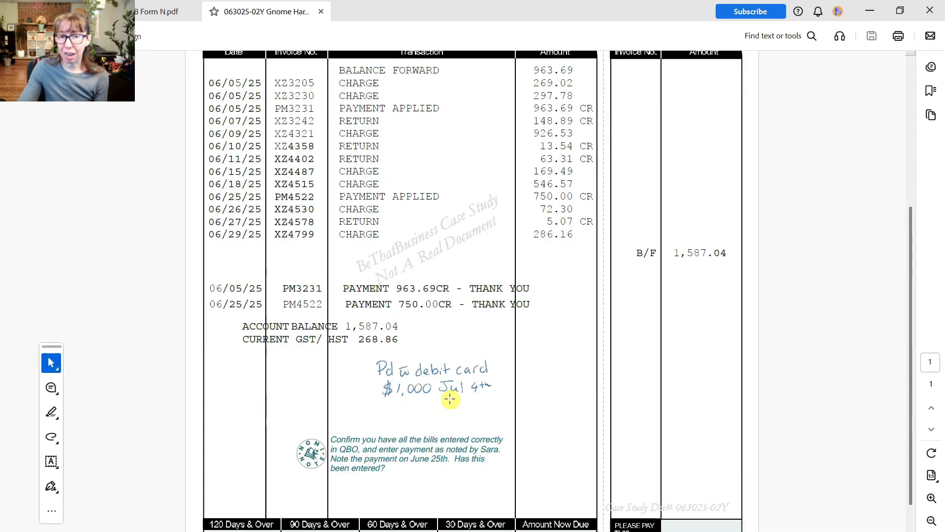
left_click_drag(627, 8, 0, 206)
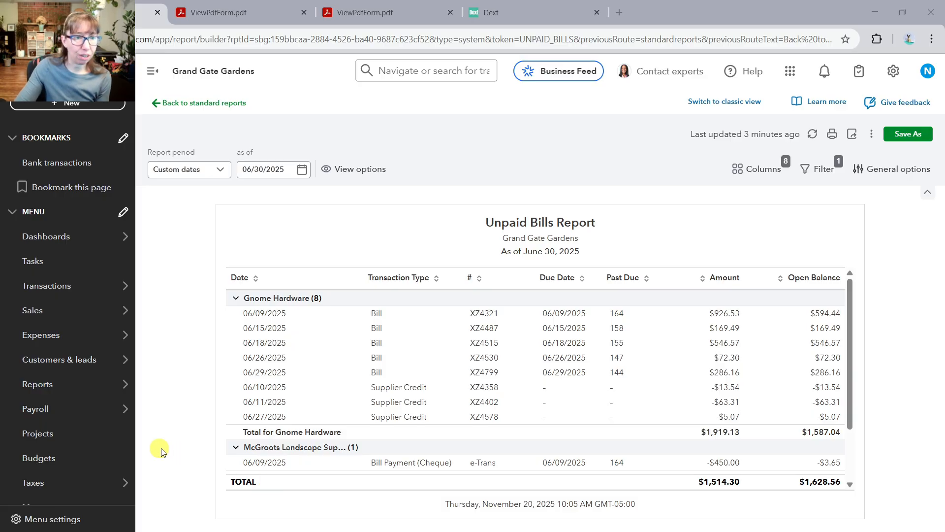
Step: Start a new expense for the supplier Gnome Hardware with Canada Bank Chequing as the payment account
left_click(86, 105)
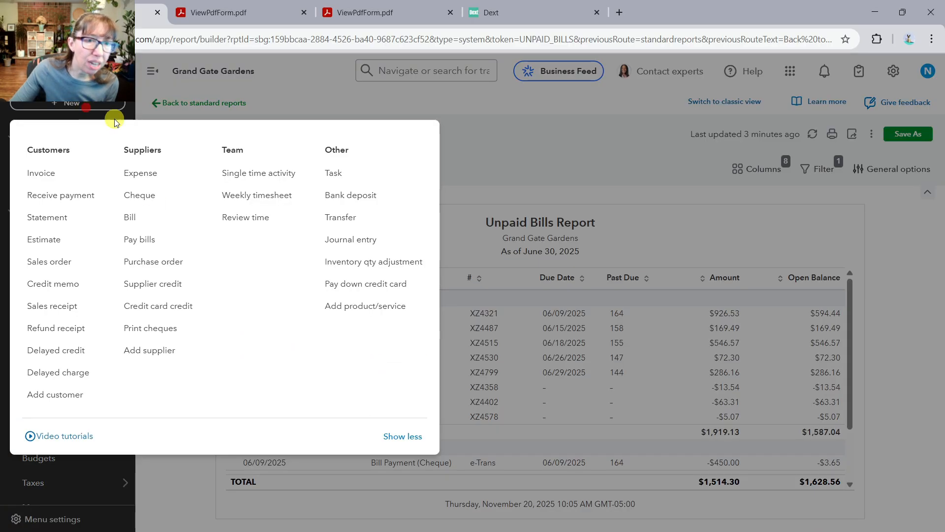
left_click(157, 181)
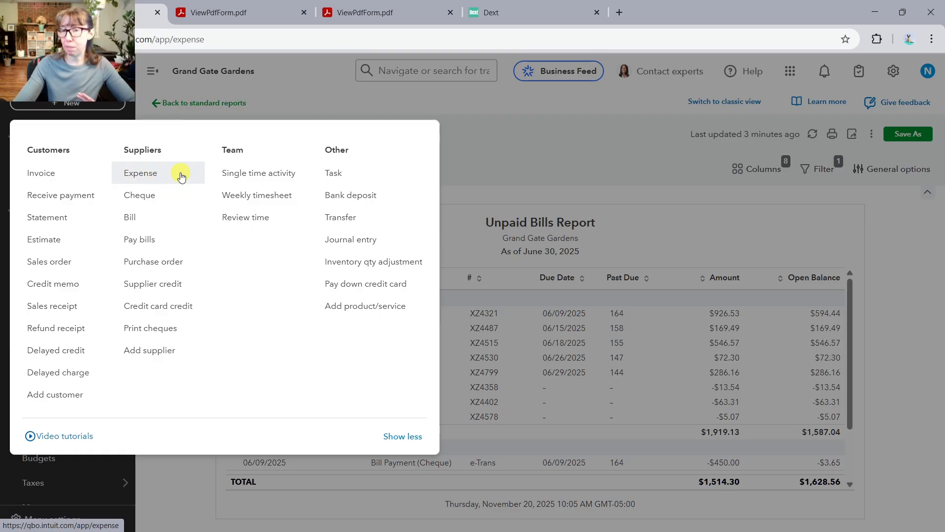
type("gnom")
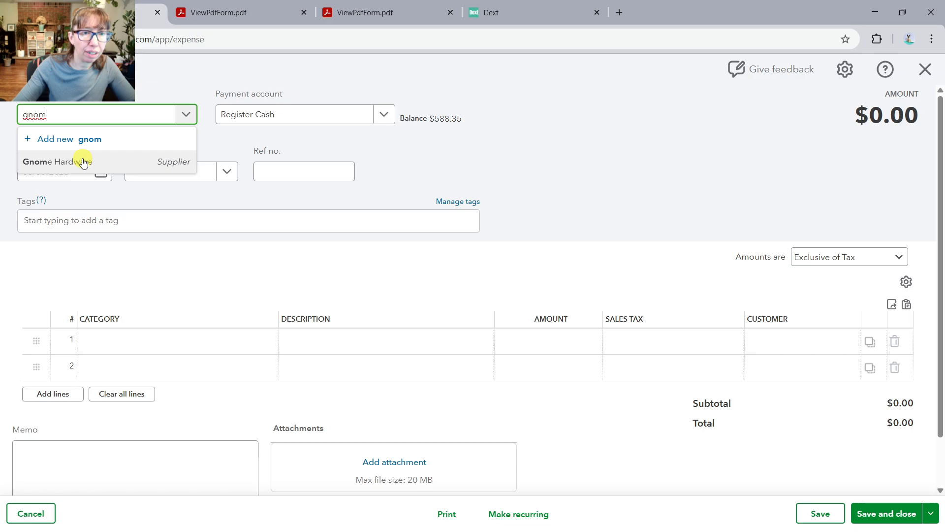
left_click(82, 161)
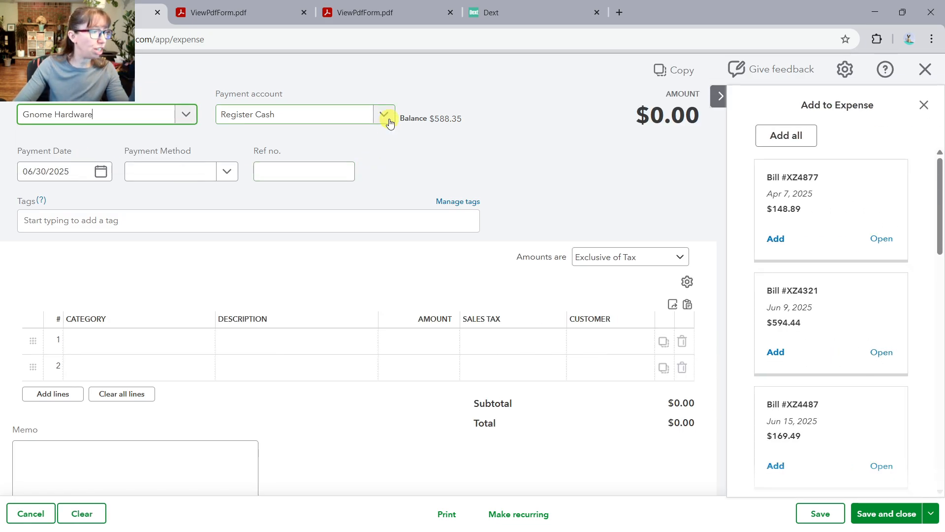
left_click(389, 122)
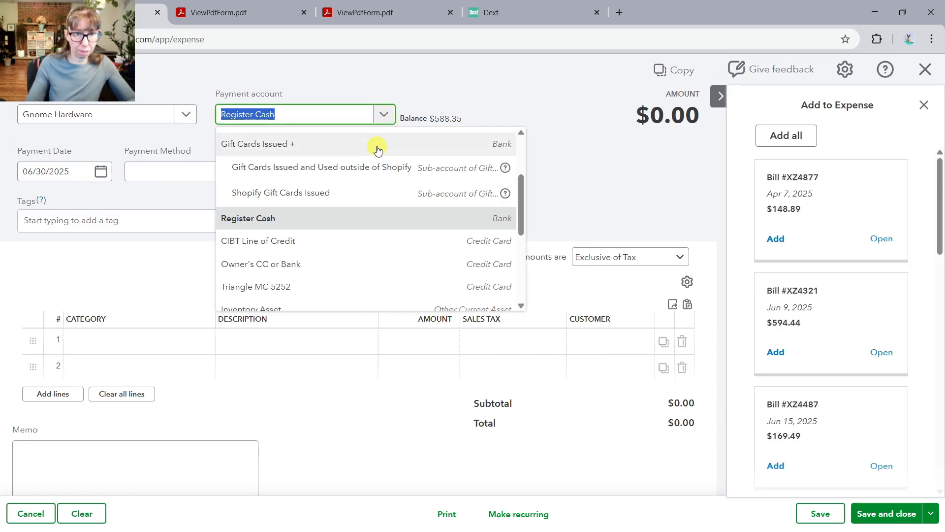
type("cana")
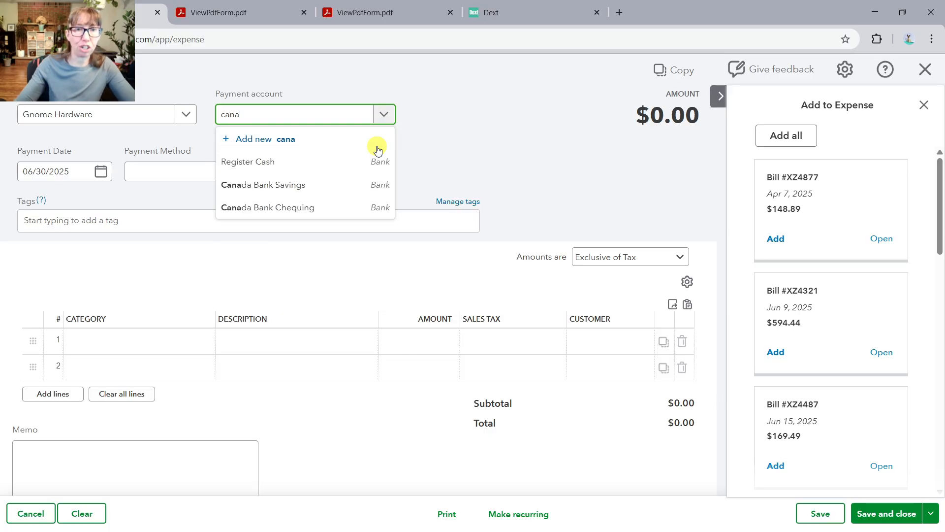
left_click(297, 211)
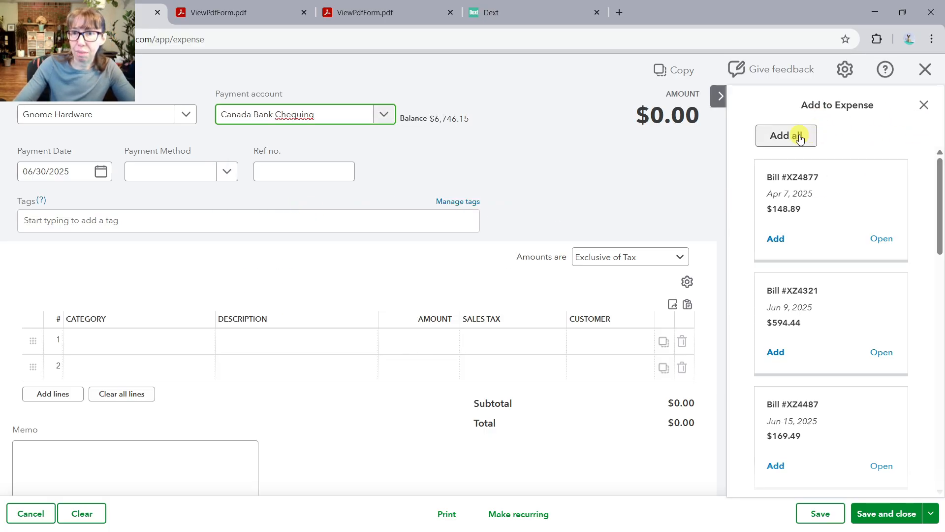
Step: Add bill XZ4877 to turn the expense into a bill payment, and set the payment date to 07/04/2025
left_click(777, 240)
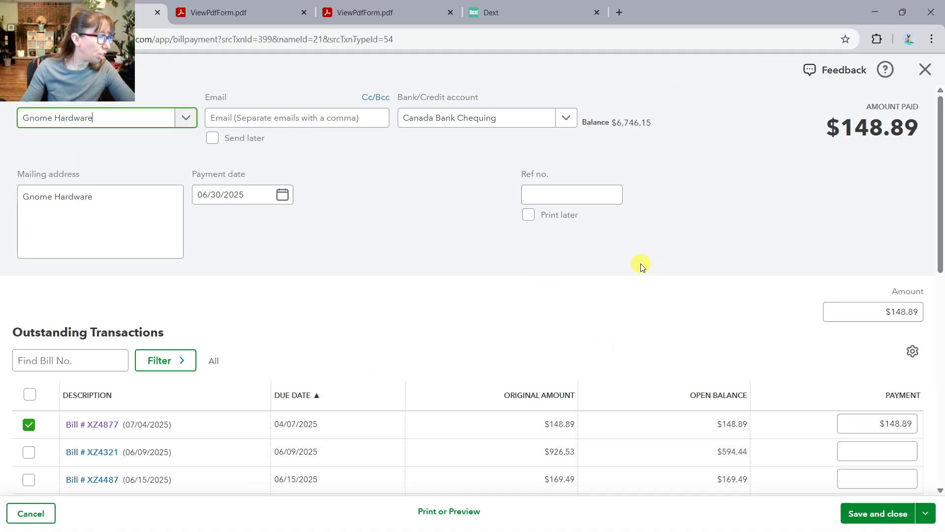
left_click(287, 198)
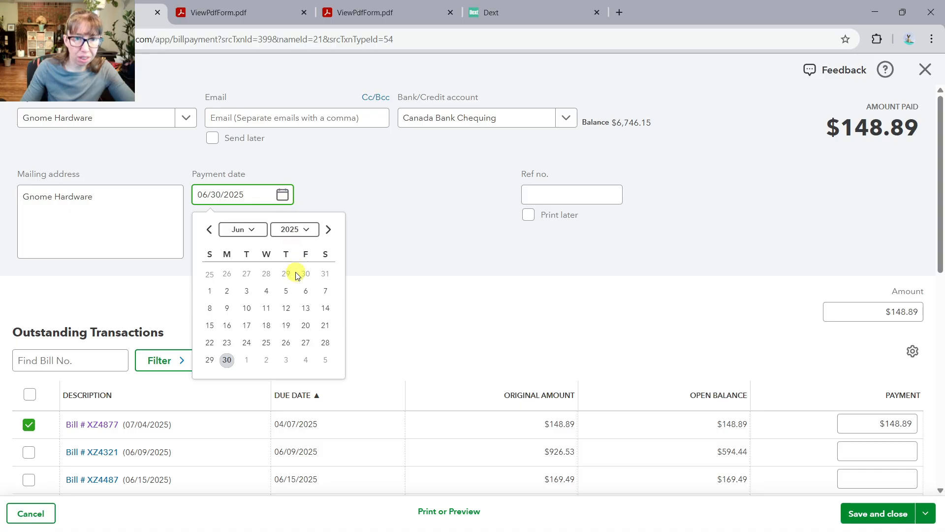
left_click(305, 366)
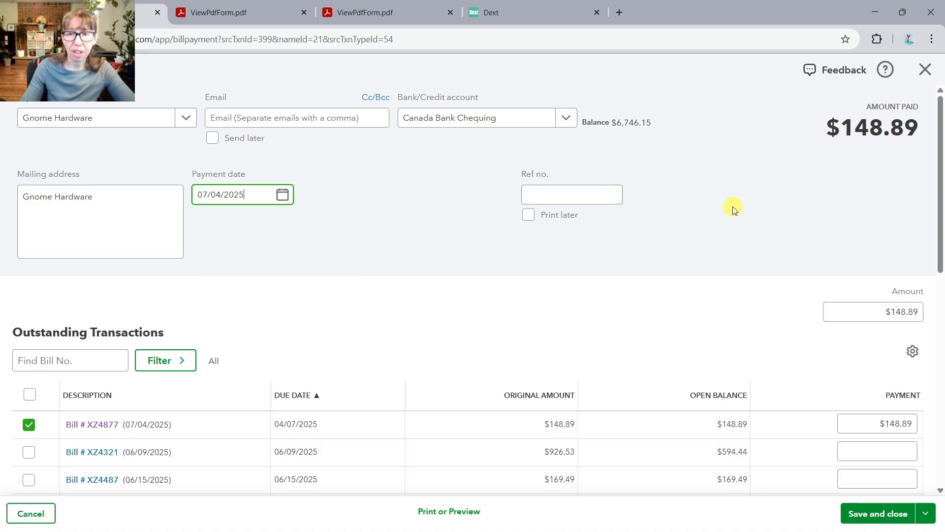
Step: Set the bill payment amount to $1,000.00 and review how it is applied to the outstanding bills and supplier credits
left_click(863, 315)
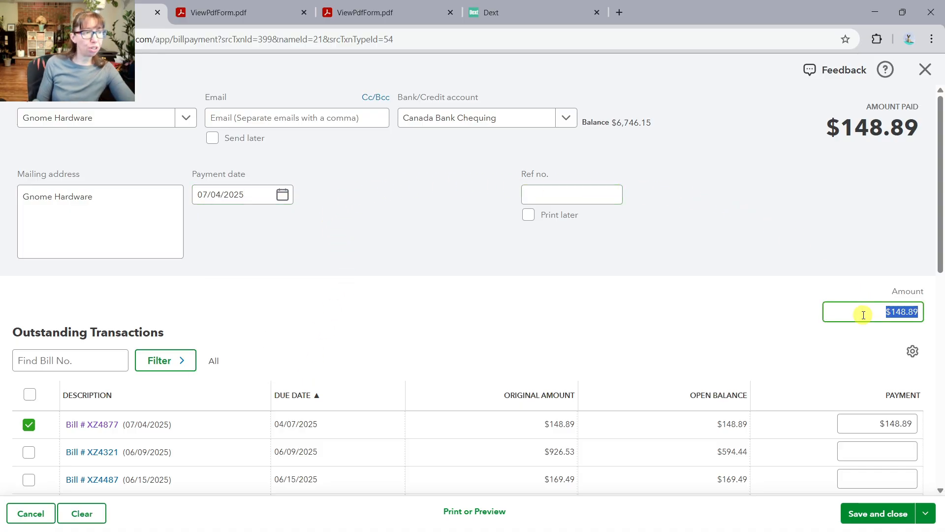
type("1000")
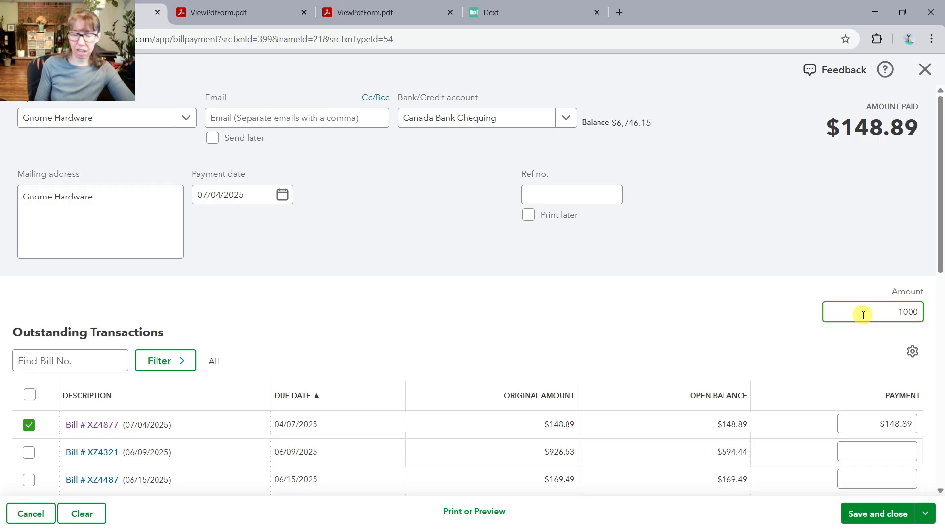
key("Tab")
scroll(588, 163, "down", 3)
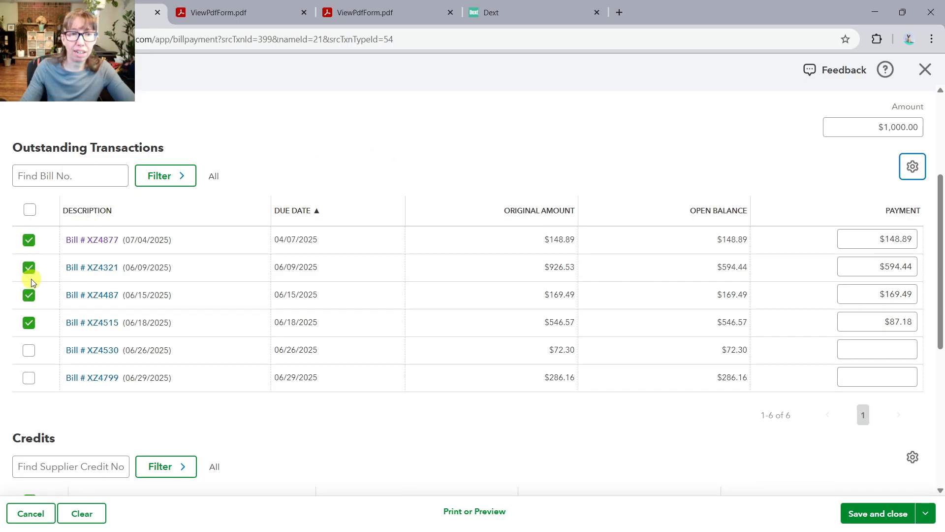
scroll(55, 302, "down", 6)
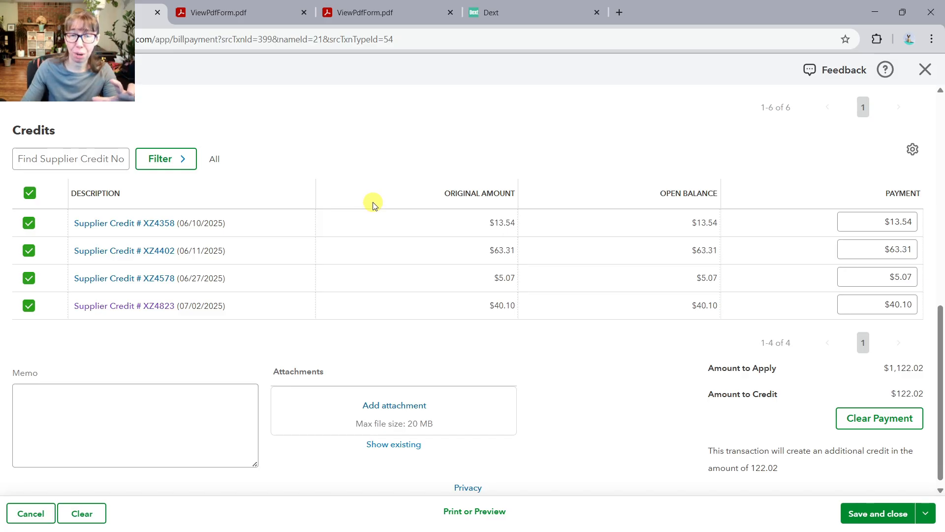
scroll(374, 202, "up", 5)
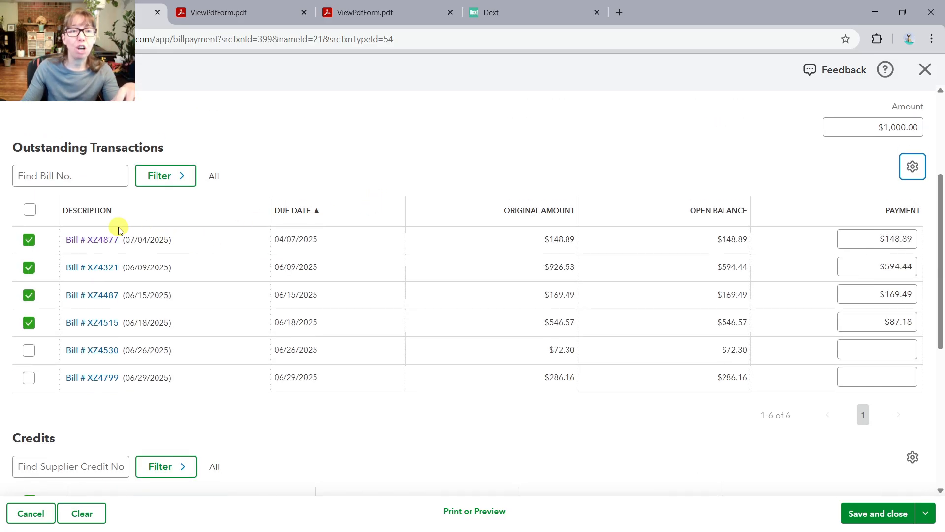
Step: Open bill XZ4877 from the outstanding transactions, correct its due date to 07/04/2025 and save it
scroll(115, 421, "down", 4)
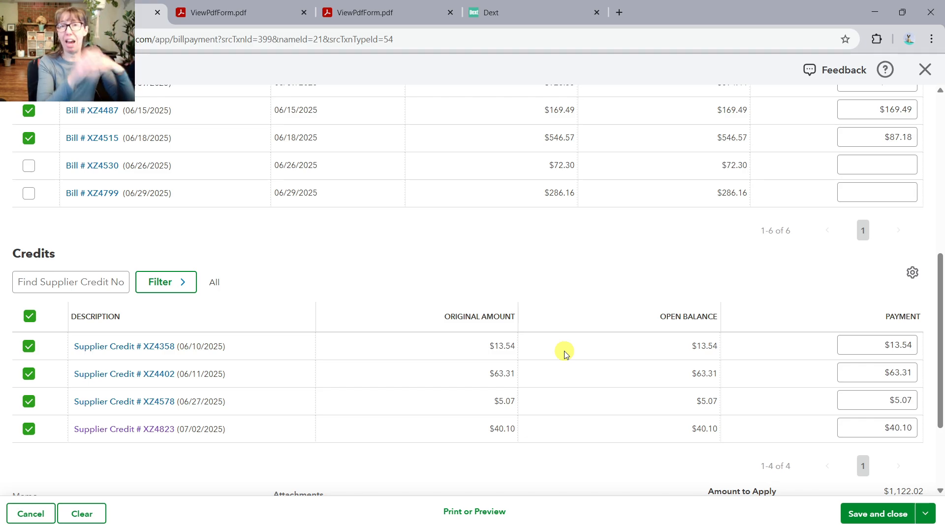
scroll(468, 253, "up", 4)
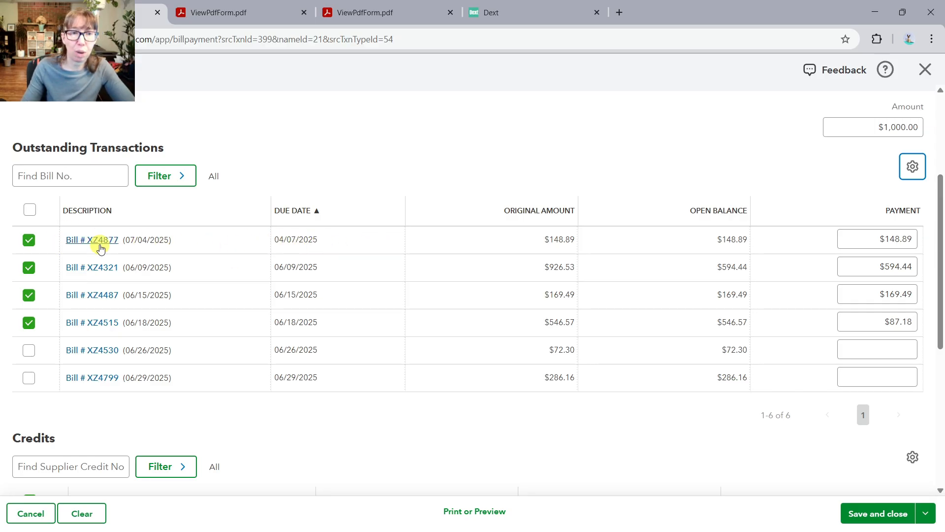
left_click(100, 240)
left_click(524, 320)
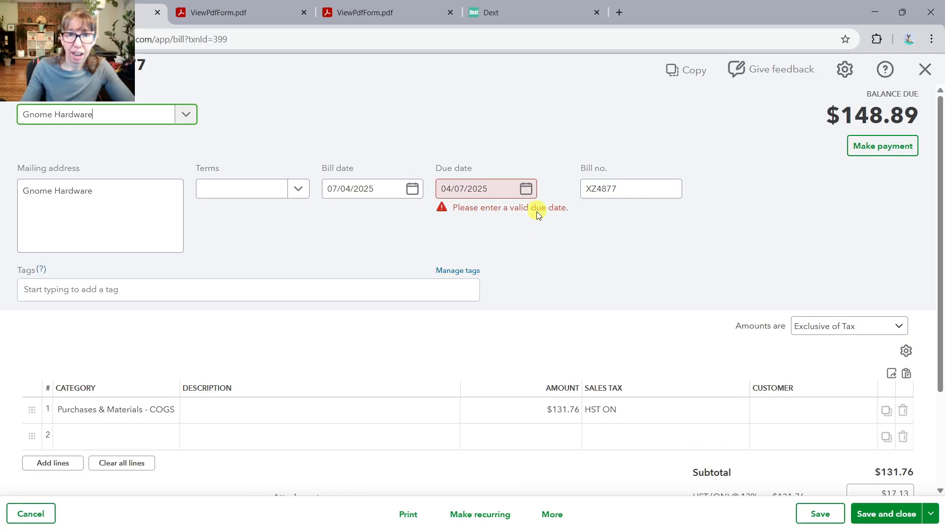
left_click(527, 192)
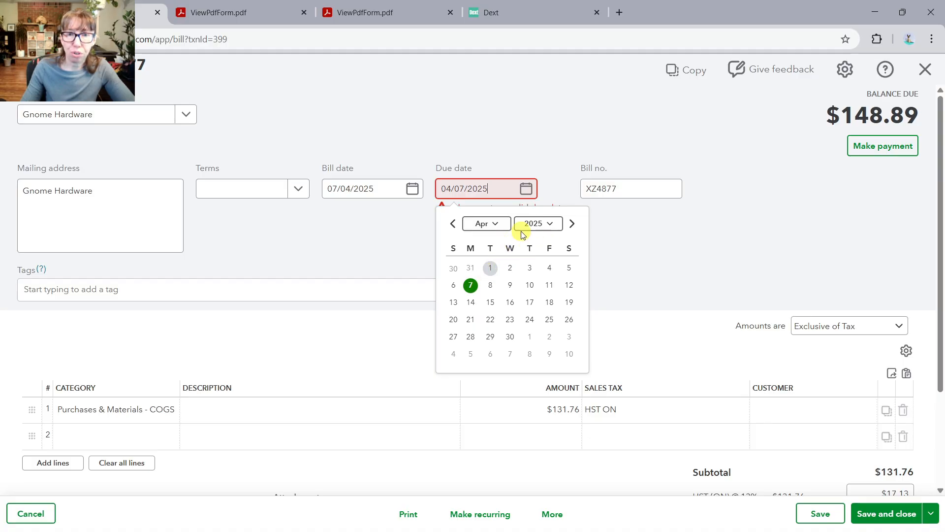
left_click(526, 187)
left_click(548, 268)
left_click(821, 515)
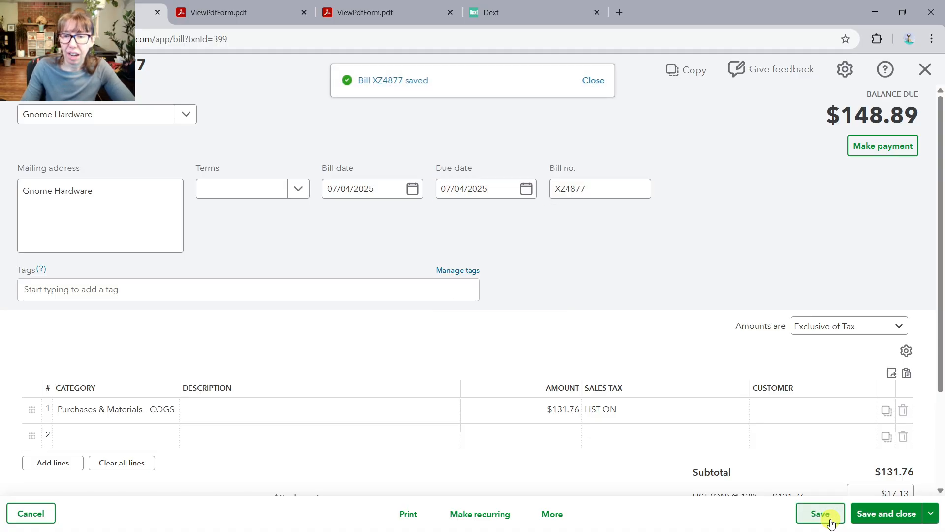
Step: Start a payment from bill XZ4877, set the payment date to 07/04/2025 and clear the reference number
left_click(882, 146)
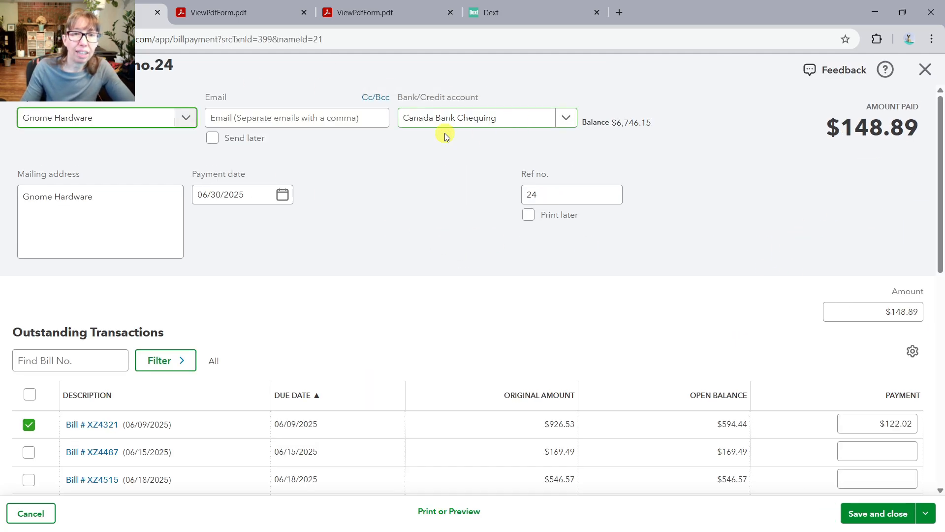
left_click(281, 196)
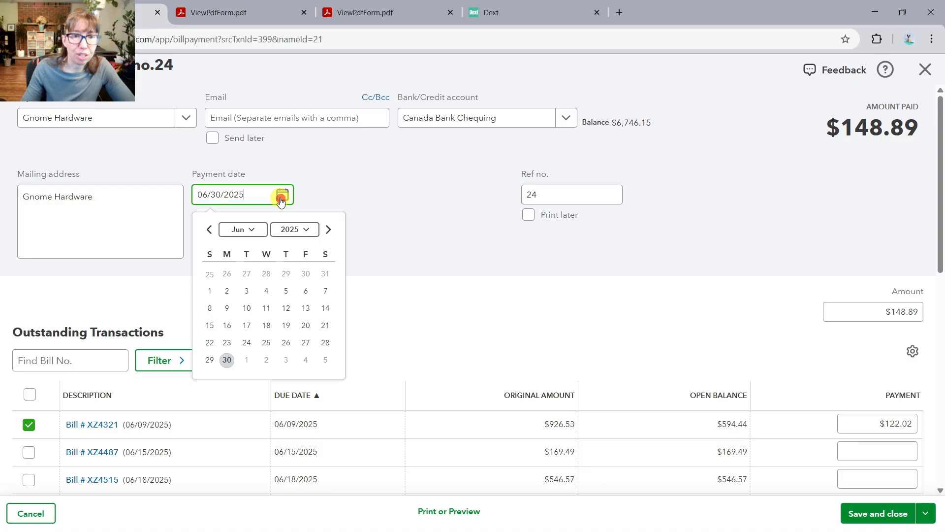
left_click(306, 359)
left_click(551, 196)
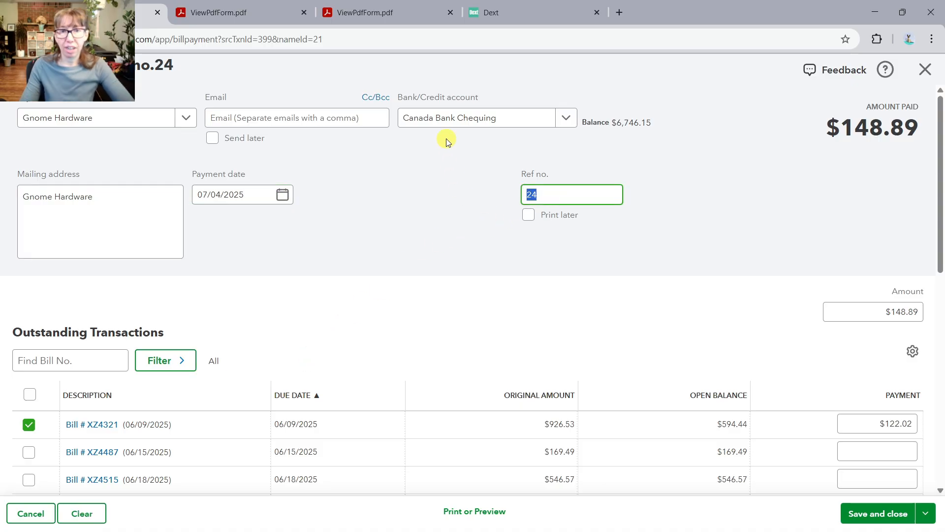
key("BackSpace")
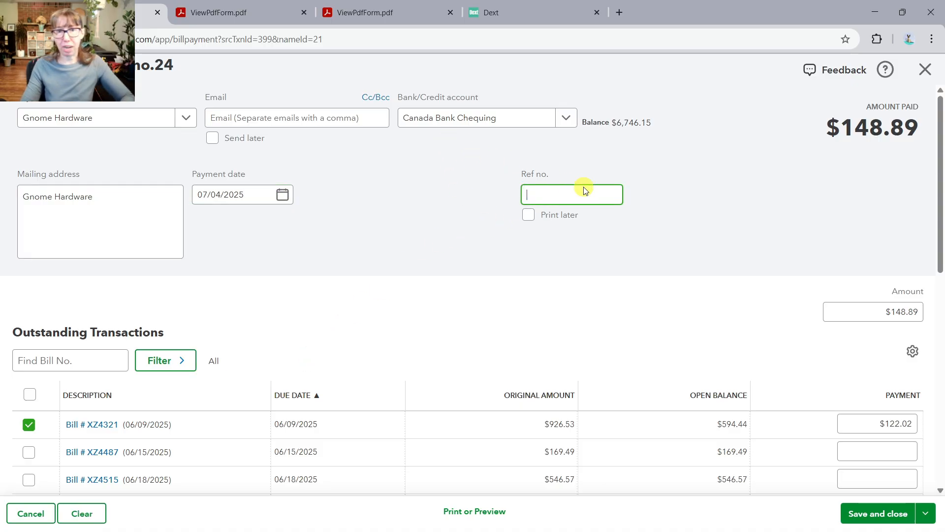
Step: Set the payment amount to $1,000.00 and check how it is distributed over the outstanding bills and supplier credits
left_click(850, 313)
type("1,000.00")
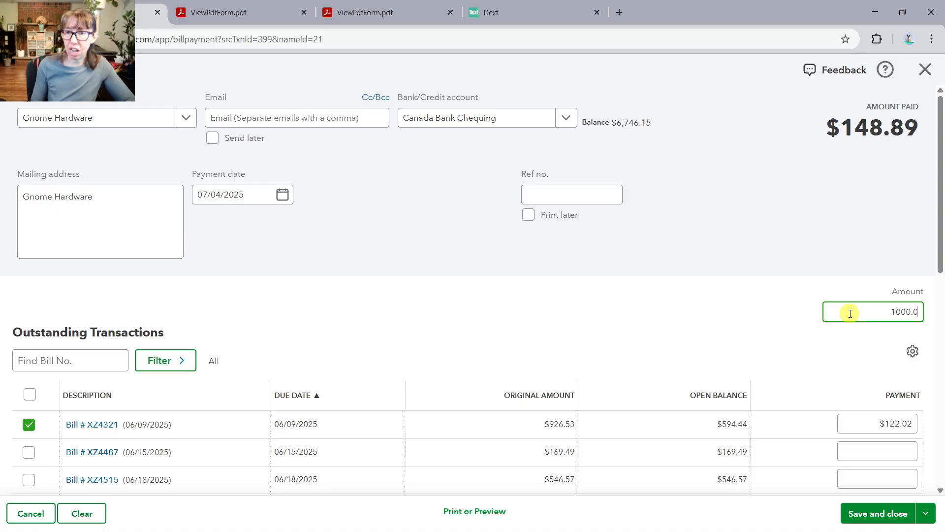
key("Tab")
scroll(738, 252, "down", 8)
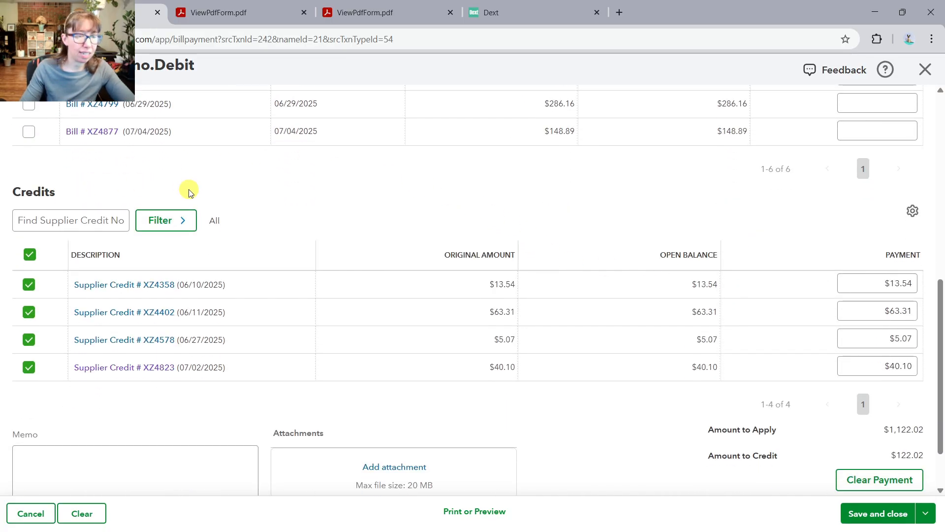
scroll(301, 273, "up", 5)
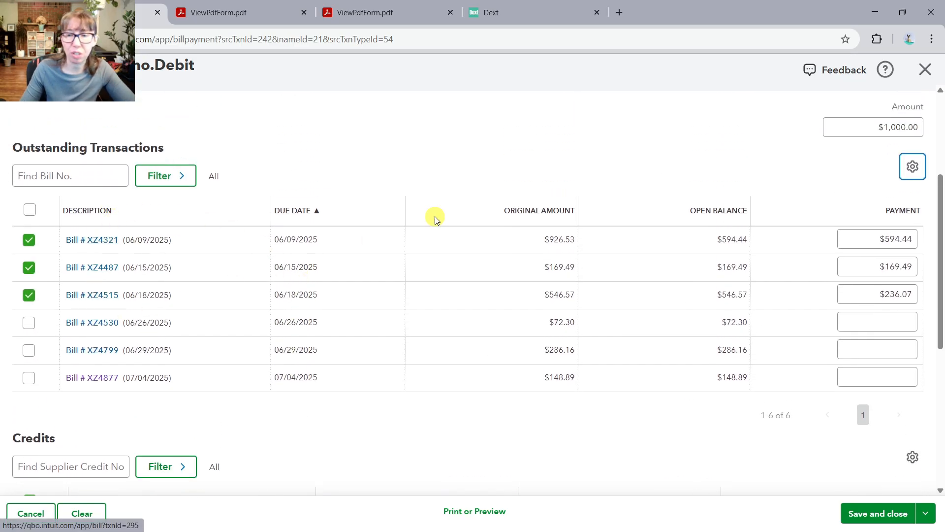
scroll(435, 213, "down", 5)
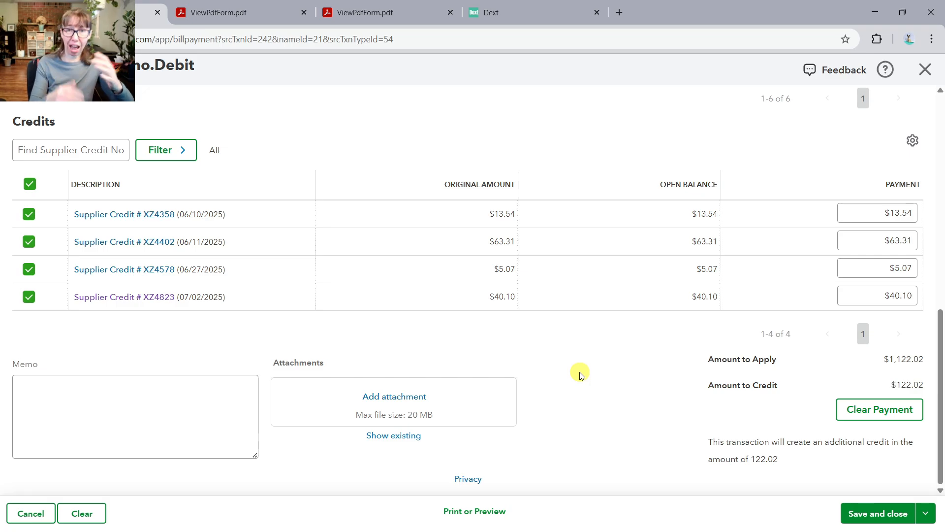
scroll(579, 375, "up", 7)
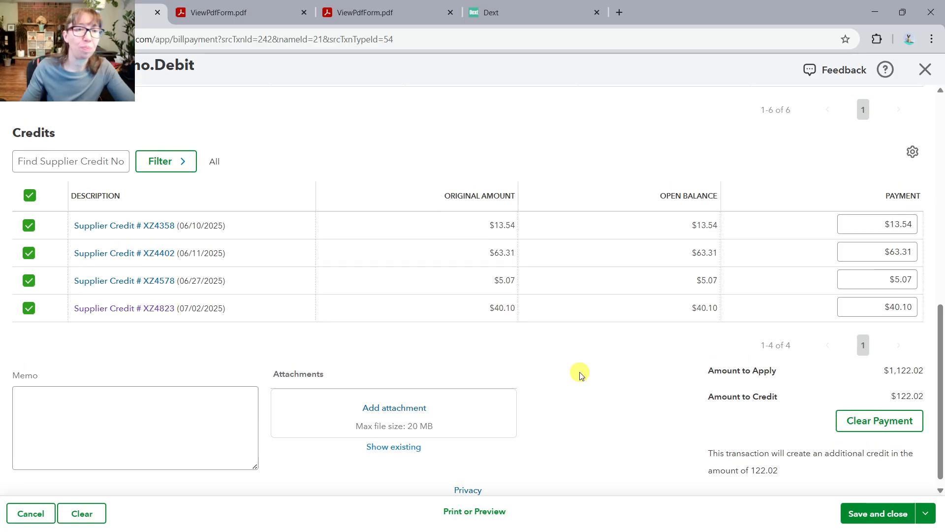
scroll(530, 370, "down", 6)
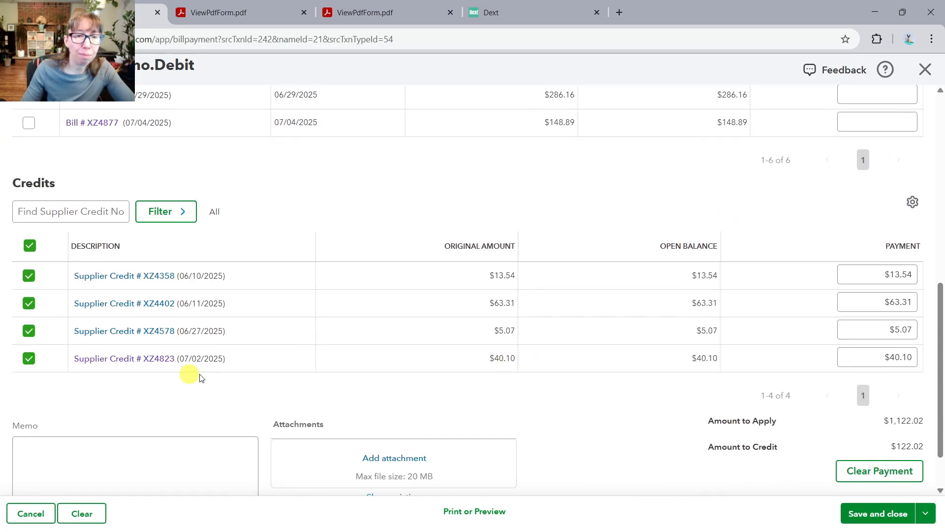
Step: Deselect all four supplier credits, XZ4358, XZ4402, XZ4578 and XZ4823, so none is applied to the payment
left_click(29, 358)
left_click(29, 302)
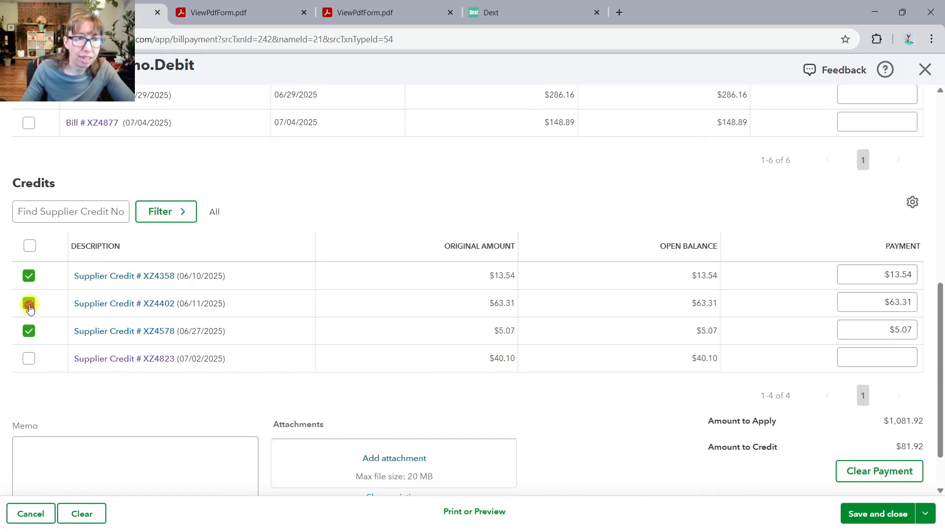
left_click(28, 275)
left_click(29, 330)
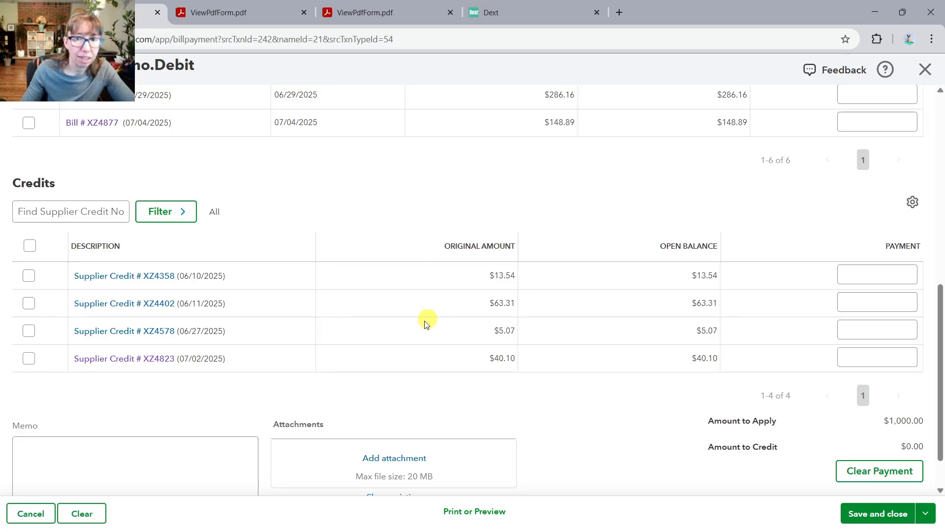
scroll(433, 323, "up", 7)
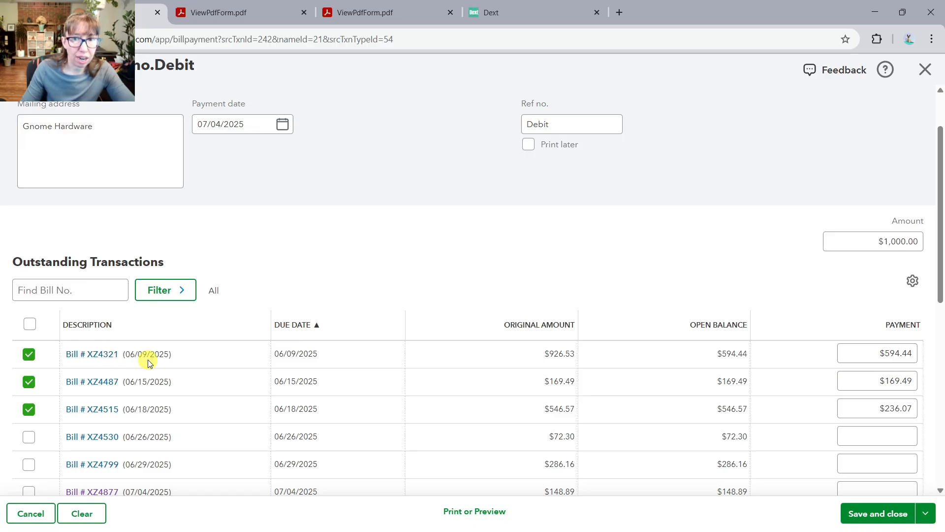
Step: Apply supplier credit XZ4358 and compare it with the payment amounts of the selected June bills
scroll(294, 361, "down", 5)
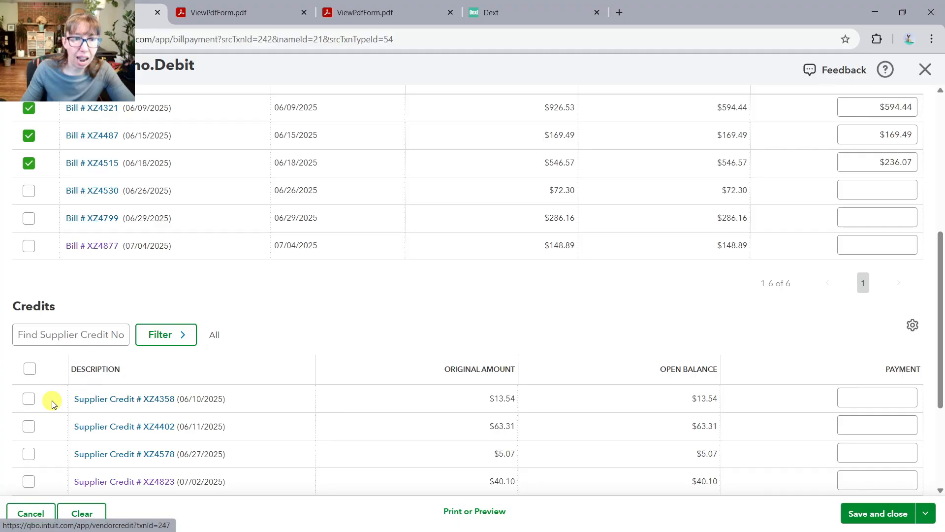
left_click(29, 400)
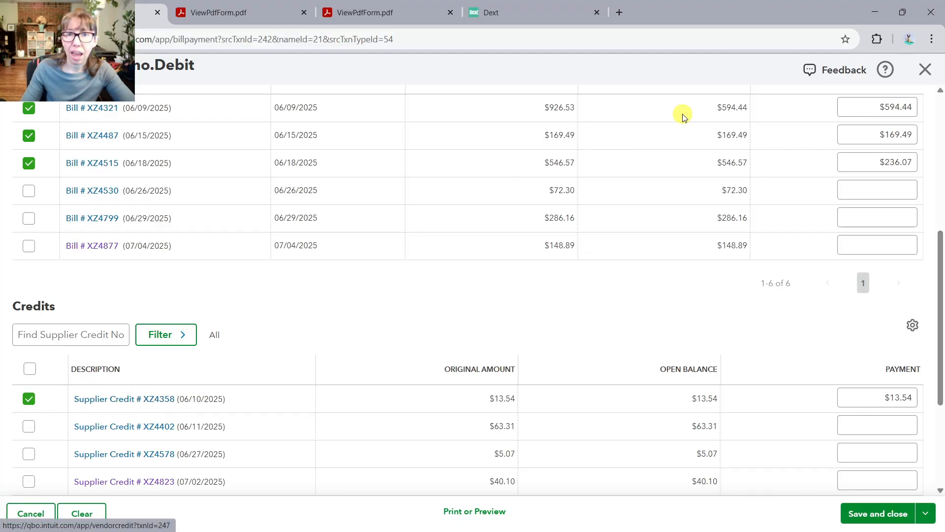
left_click(869, 109)
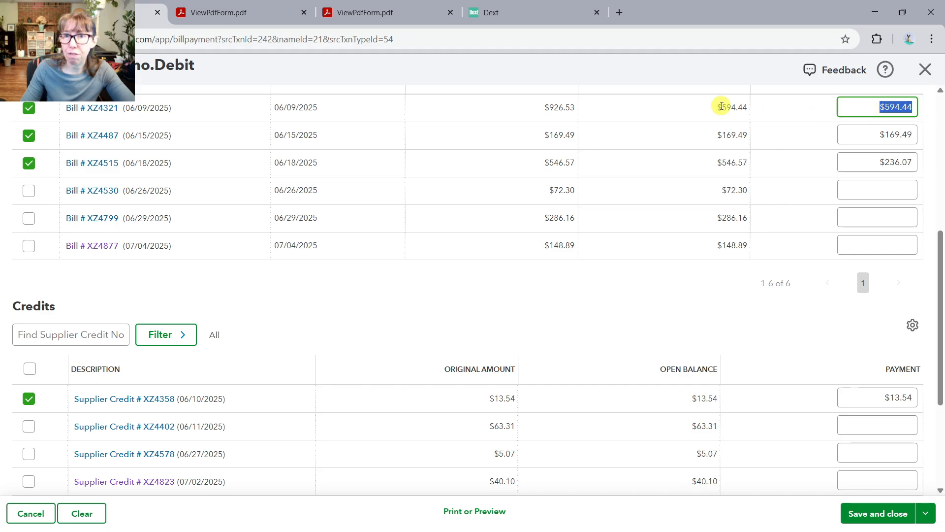
scroll(721, 106, "up", 1)
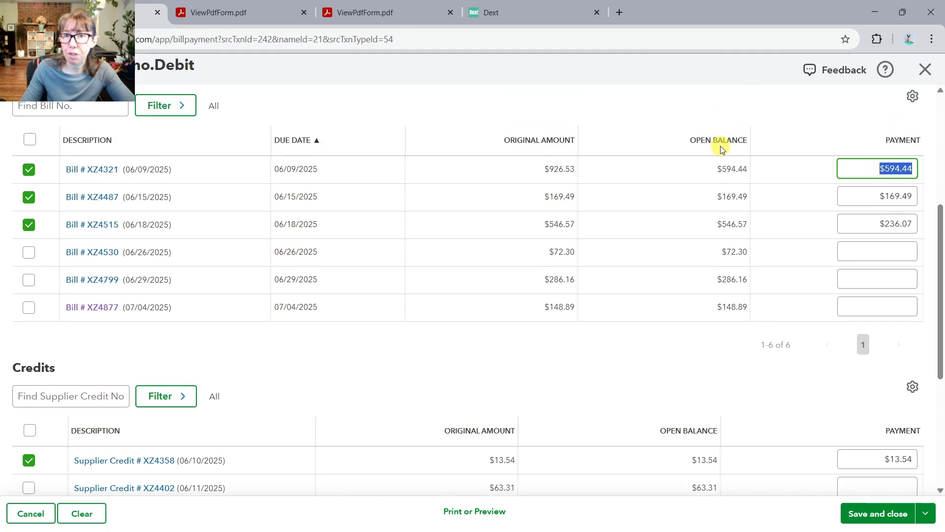
left_click(865, 222)
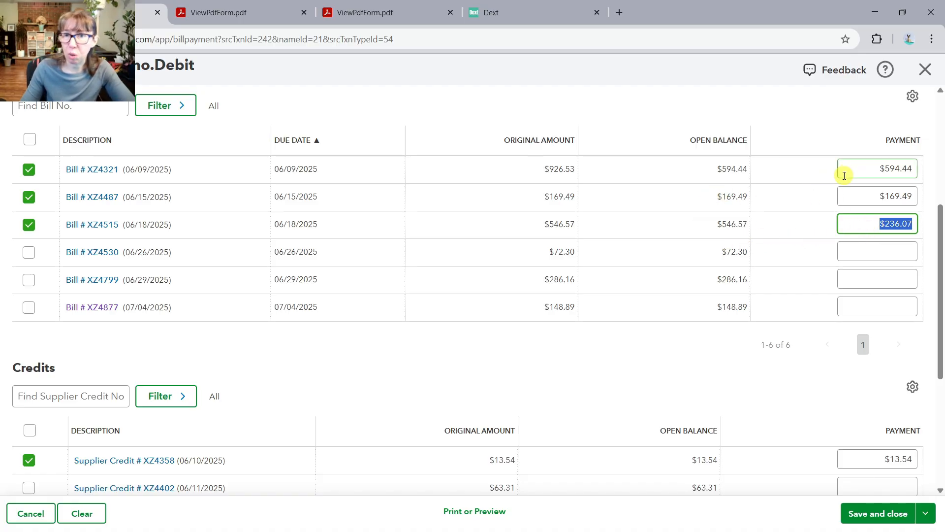
left_click(871, 170)
scroll(566, 199, "down", 2)
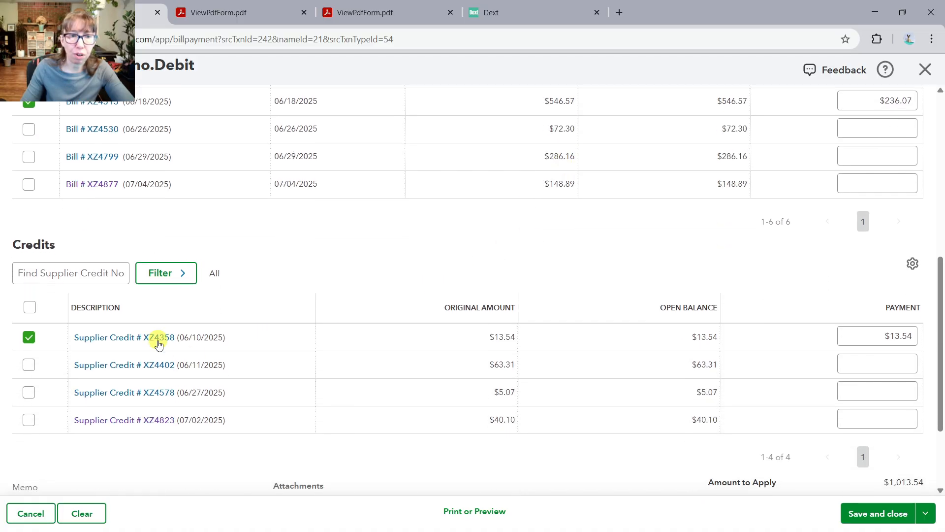
scroll(620, 300, "up", 1)
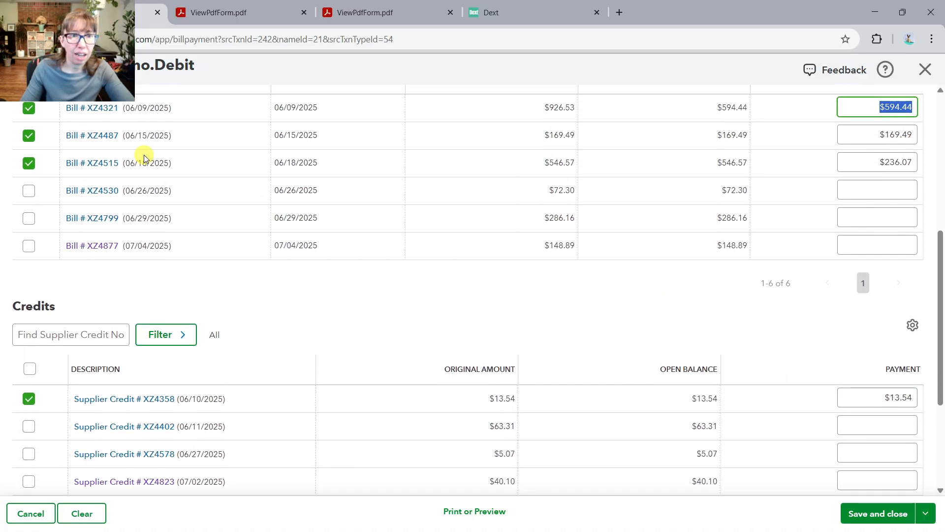
Step: Apply supplier credit XZ4402 as well and set the payment for bill XZ4515 to its full $546.57
left_click(28, 428)
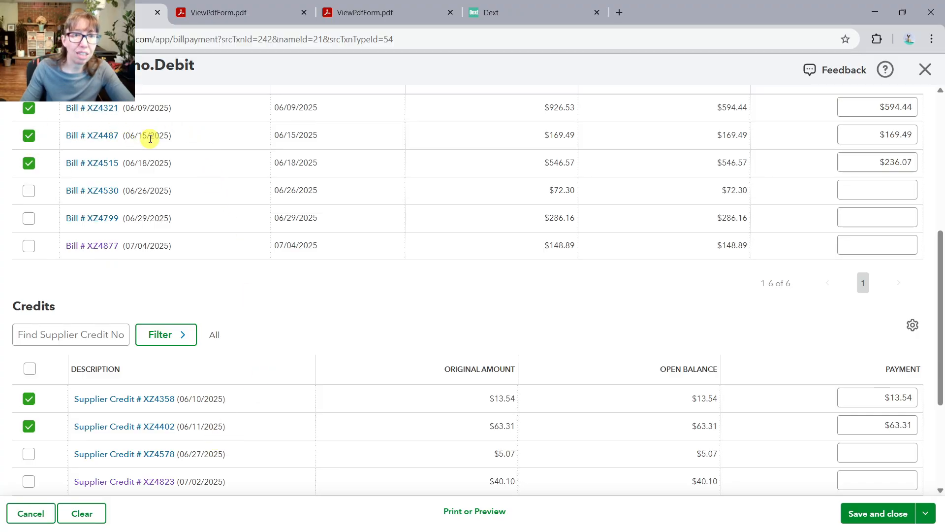
left_click(862, 135)
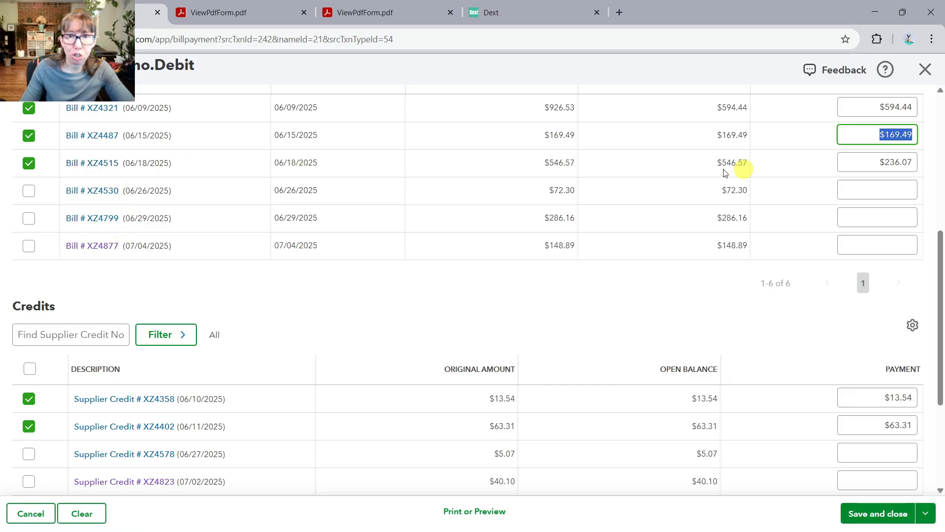
left_click(873, 165)
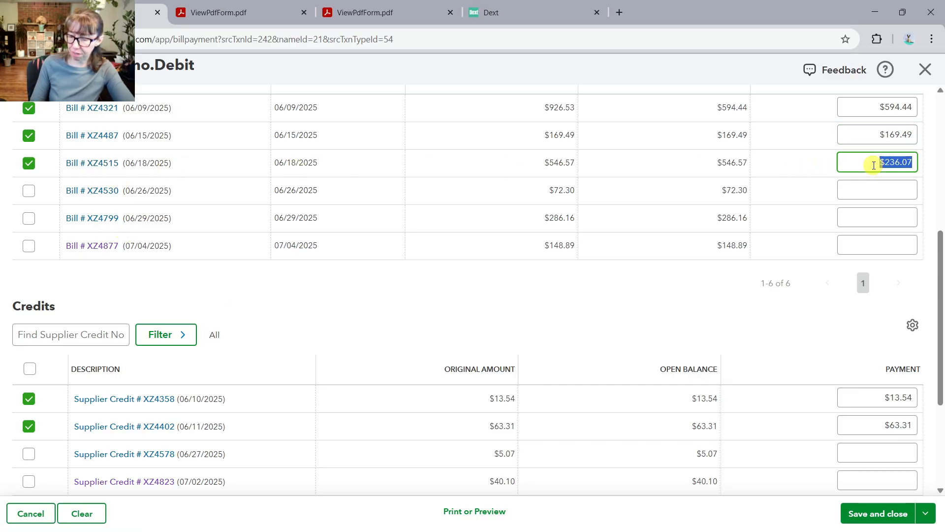
type("546.57")
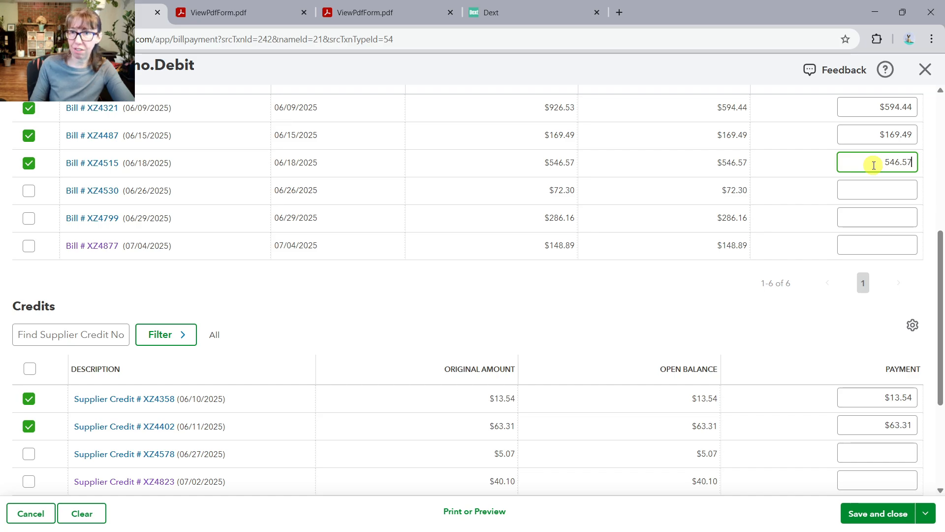
left_click(640, 292)
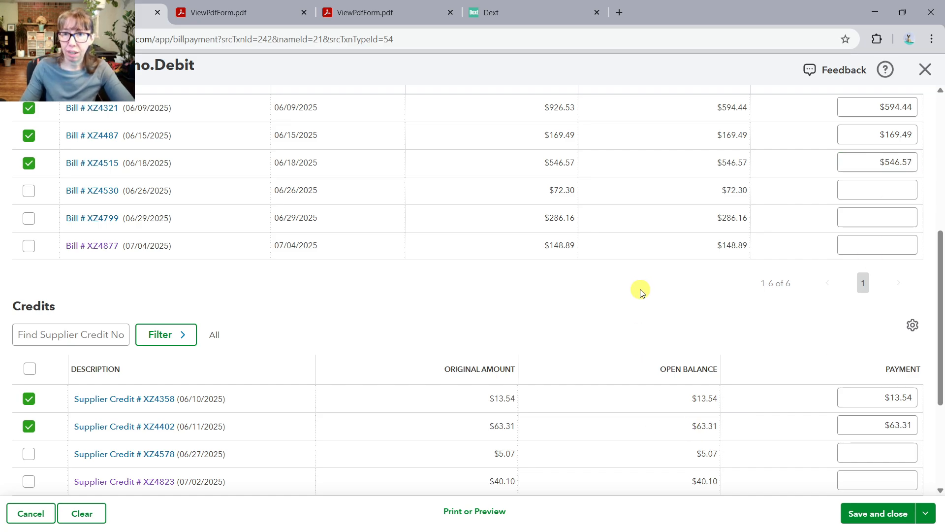
Step: Review the total payment amount, the selected bills and credits, and the amounts to apply and to credit
scroll(641, 291, "up", 6)
scroll(837, 301, "down", 1)
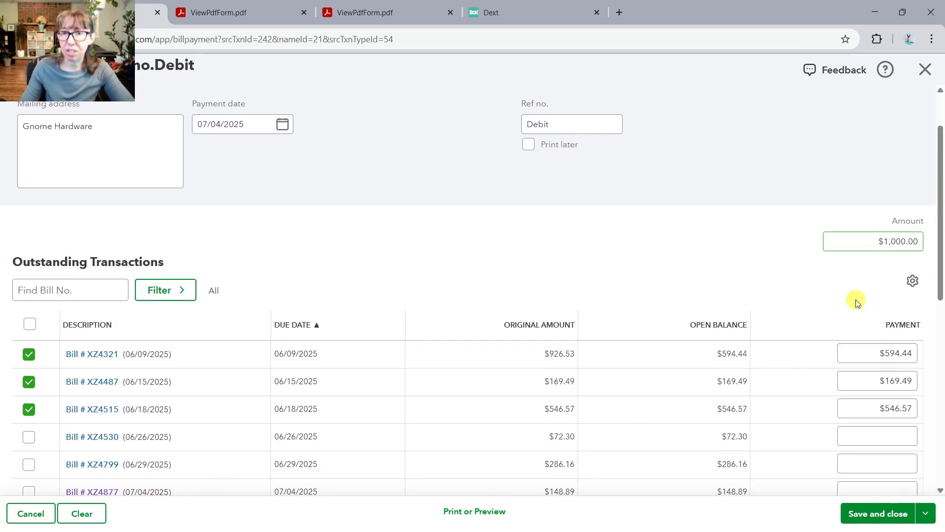
scroll(856, 302, "down", 5)
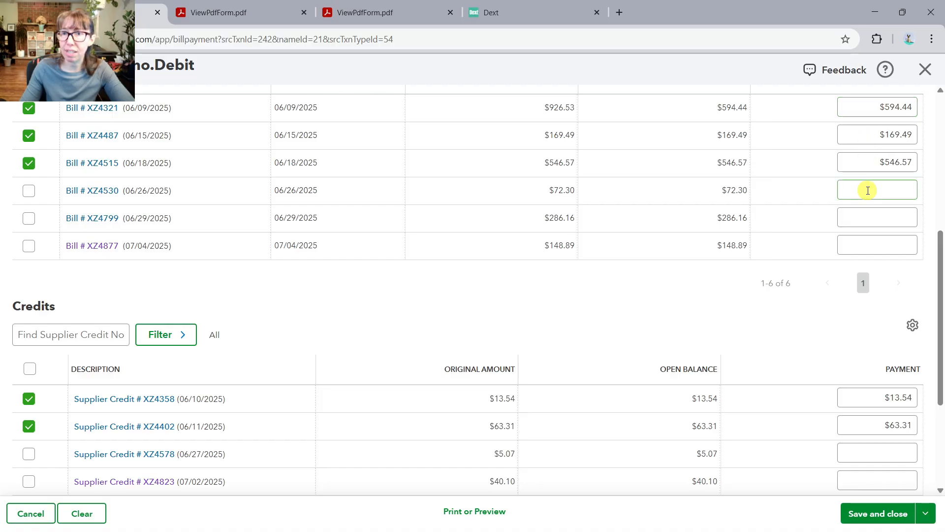
scroll(868, 190, "down", 4)
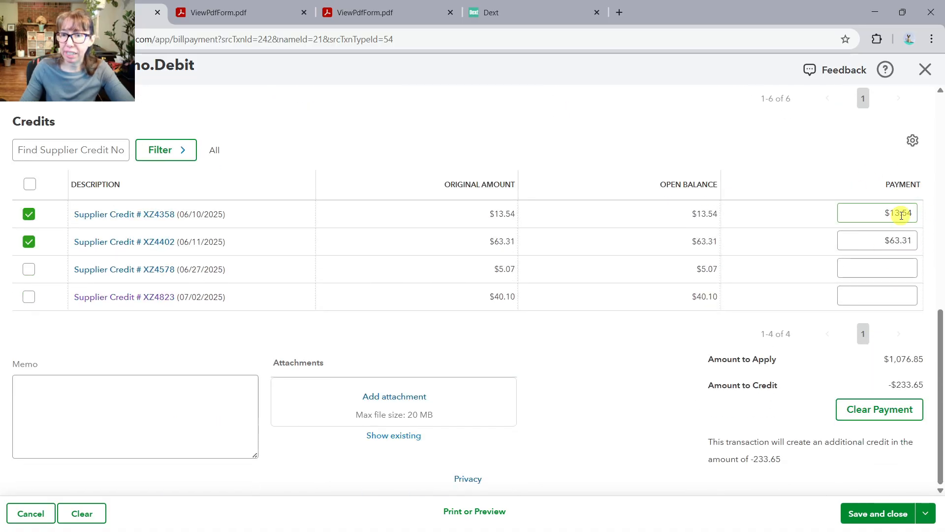
scroll(791, 283, "up", 6)
scroll(790, 283, "up", 1)
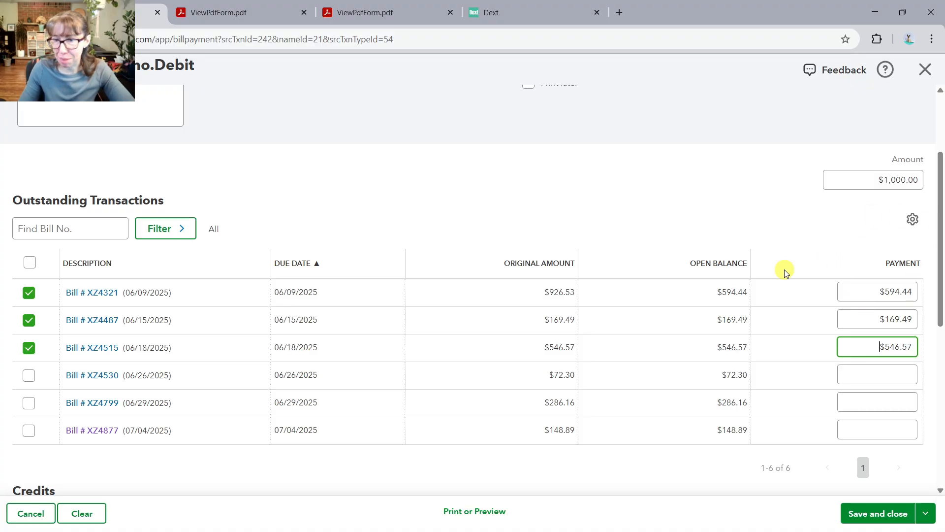
scroll(784, 271, "down", 3)
scroll(784, 272, "down", 3)
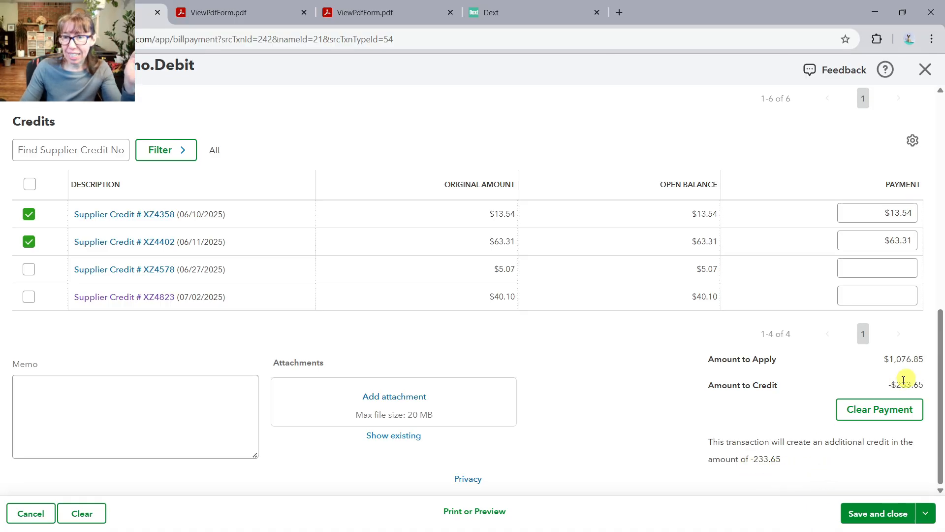
Step: Clear the payment for bill XZ4515 and check the remaining amount to credit against the two bills still selected
scroll(873, 382, "up", 7)
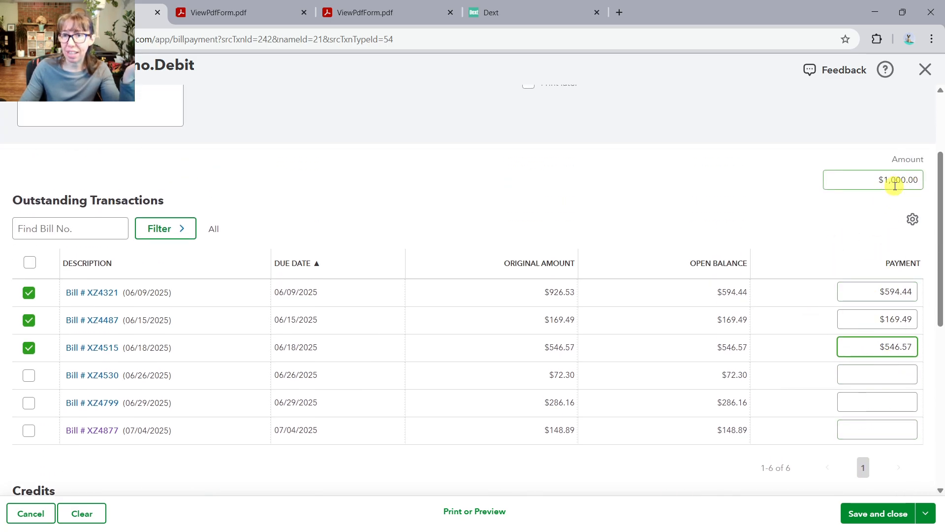
left_click(876, 346)
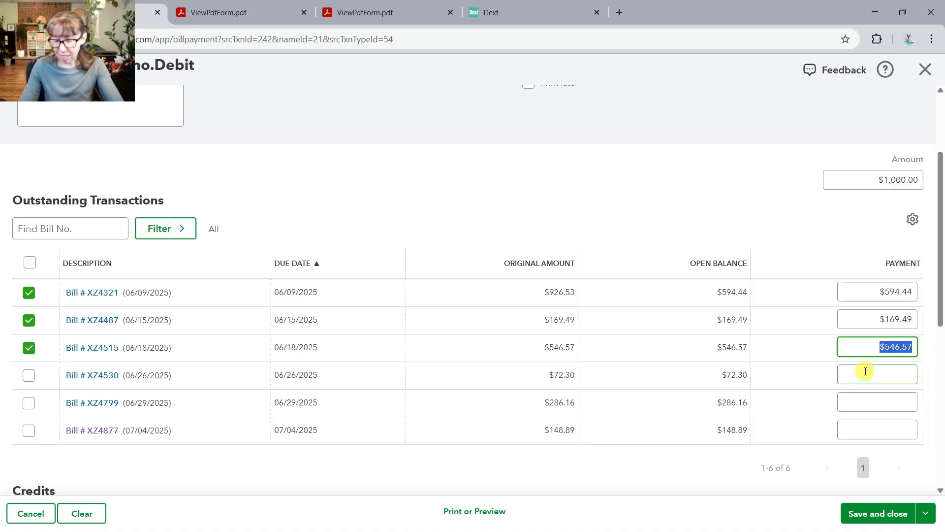
key("BackSpace")
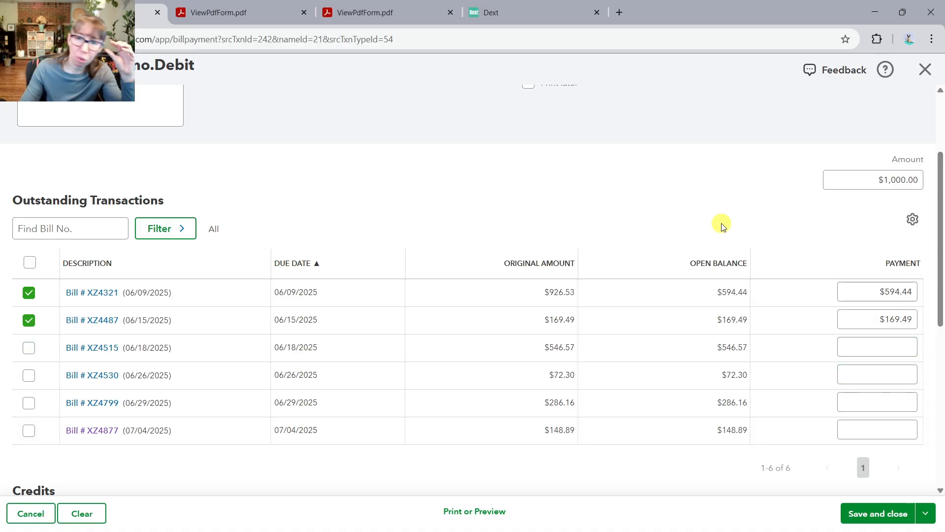
scroll(733, 217, "down", 8)
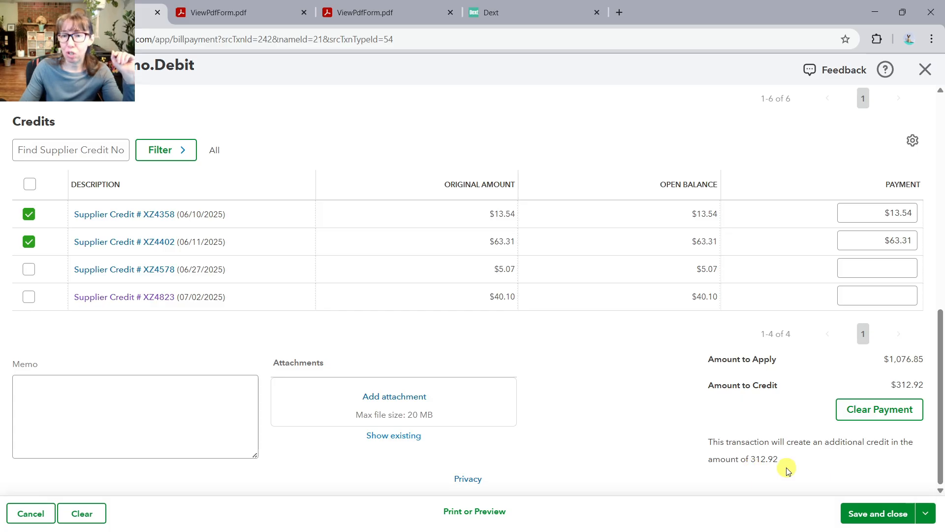
scroll(787, 453, "up", 6)
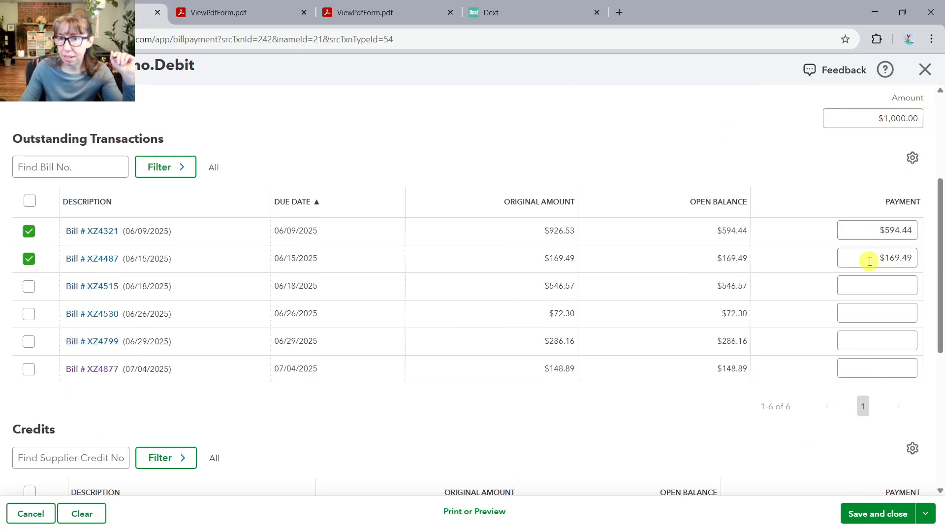
scroll(868, 262, "down", 1)
scroll(871, 295, "down", 4)
scroll(878, 354, "down", 3)
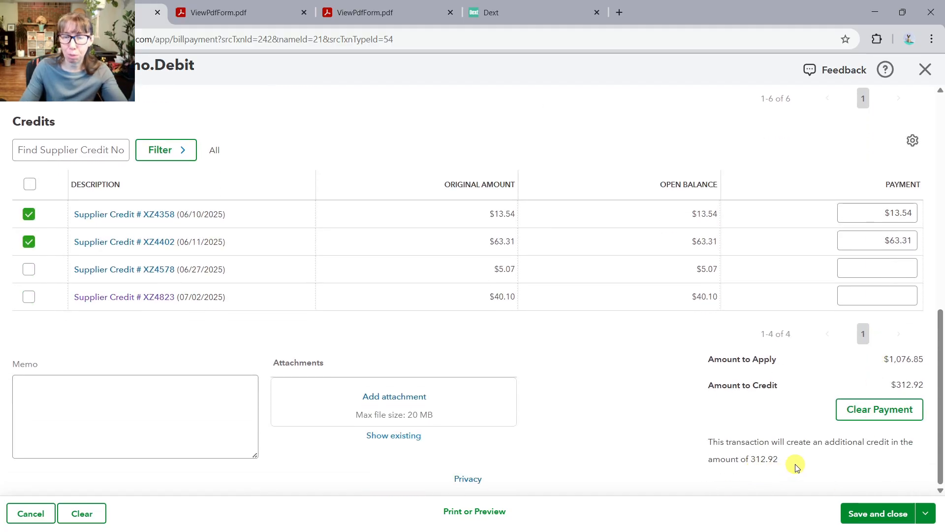
Step: Set the payment for bill XZ4515 to $312.92 and check the amounts to apply and to credit
scroll(798, 465, "up", 6)
left_click(857, 285)
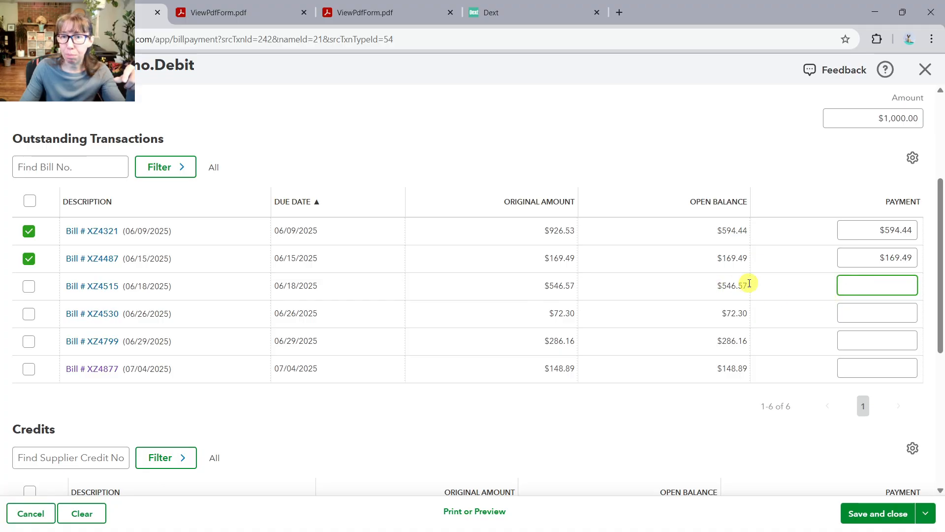
scroll(826, 283, "down", 6)
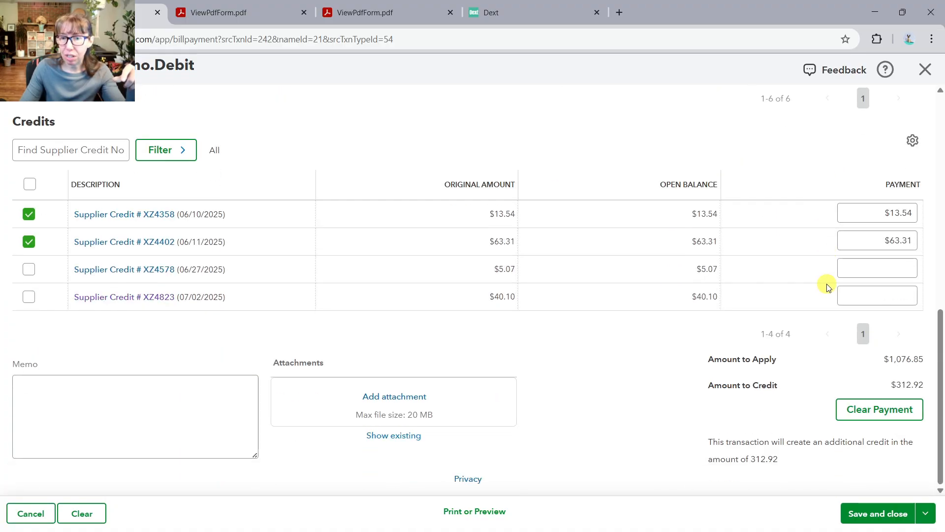
scroll(827, 287, "up", 6)
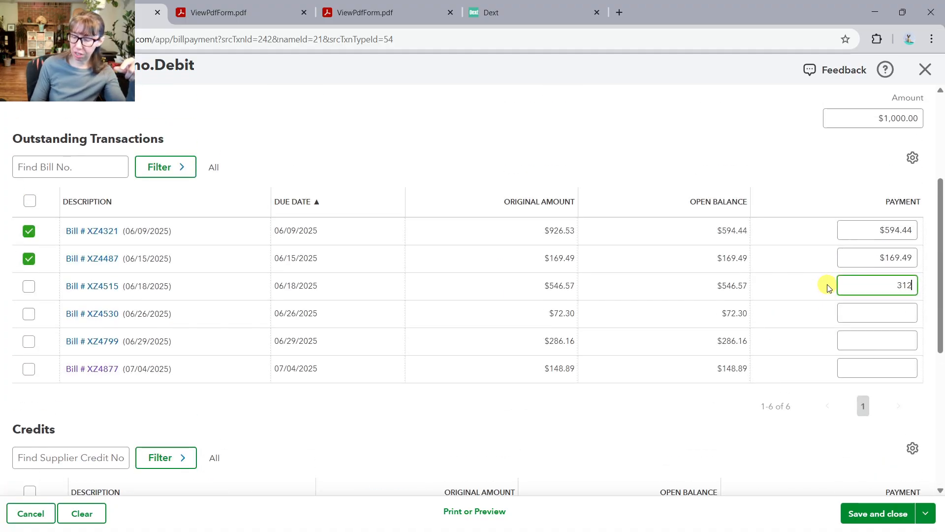
left_click(689, 146)
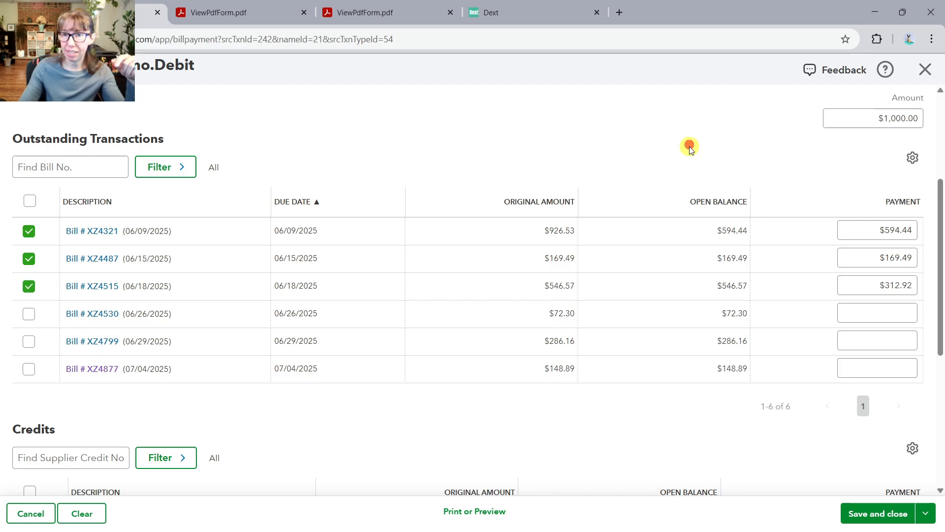
scroll(689, 147, "down", 6)
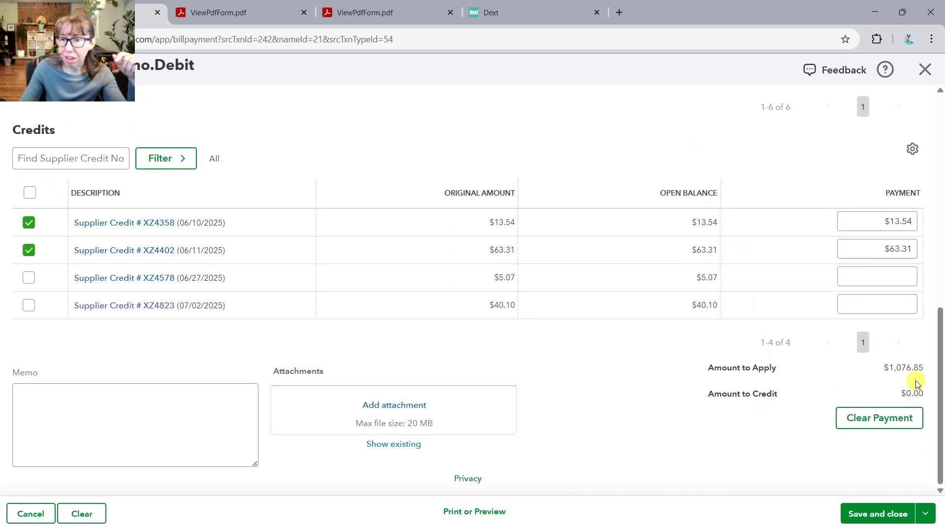
Step: Review the selected bills, applied supplier credits and payment details, and save and close the Gnome Hardware payment
scroll(827, 333, "up", 6)
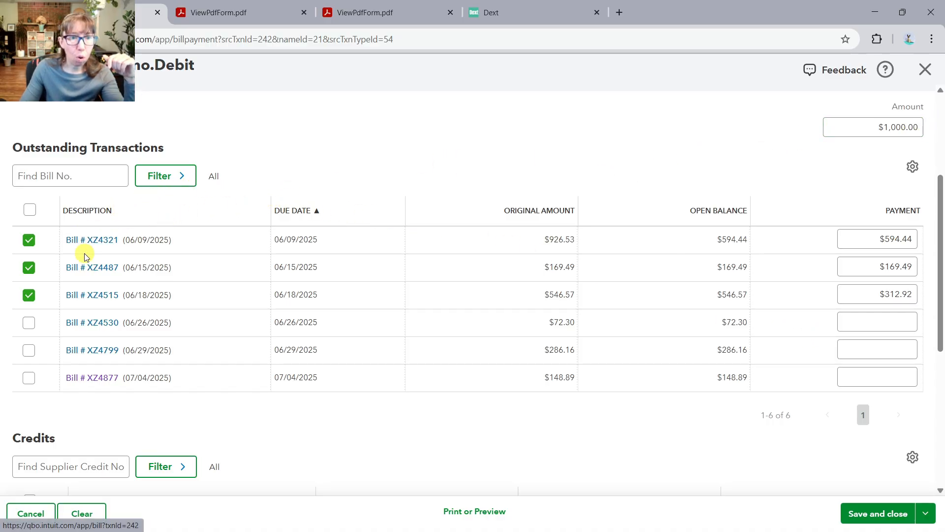
scroll(87, 243, "down", 3)
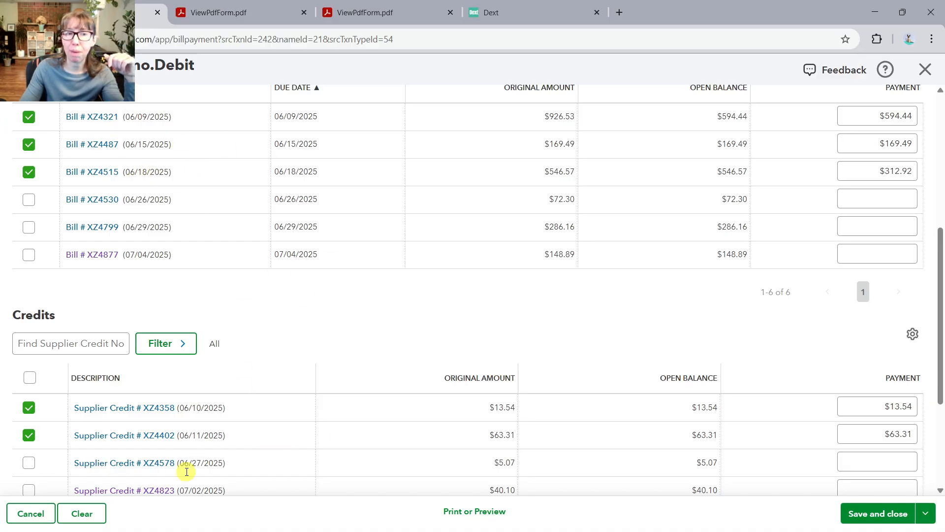
scroll(728, 204, "up", 3)
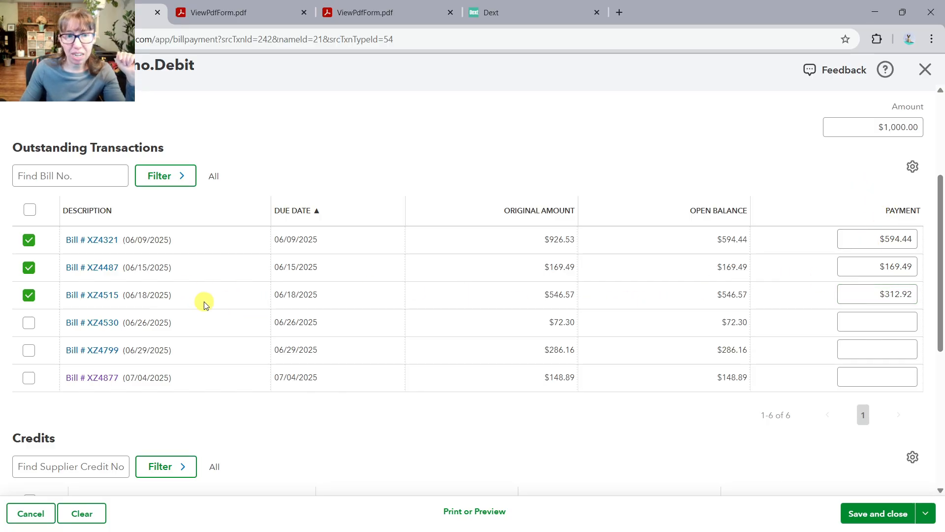
scroll(248, 357, "down", 2)
scroll(640, 281, "up", 1)
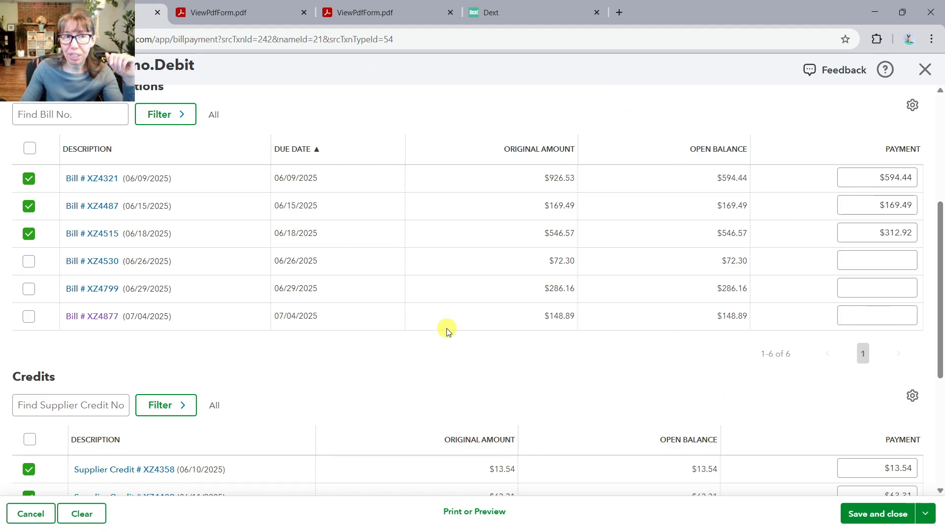
scroll(445, 327, "up", 5)
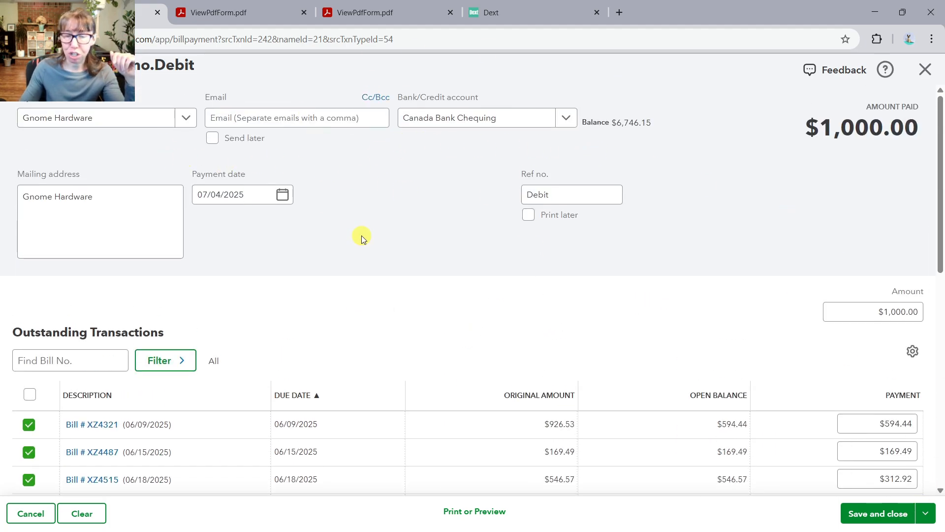
left_click(886, 514)
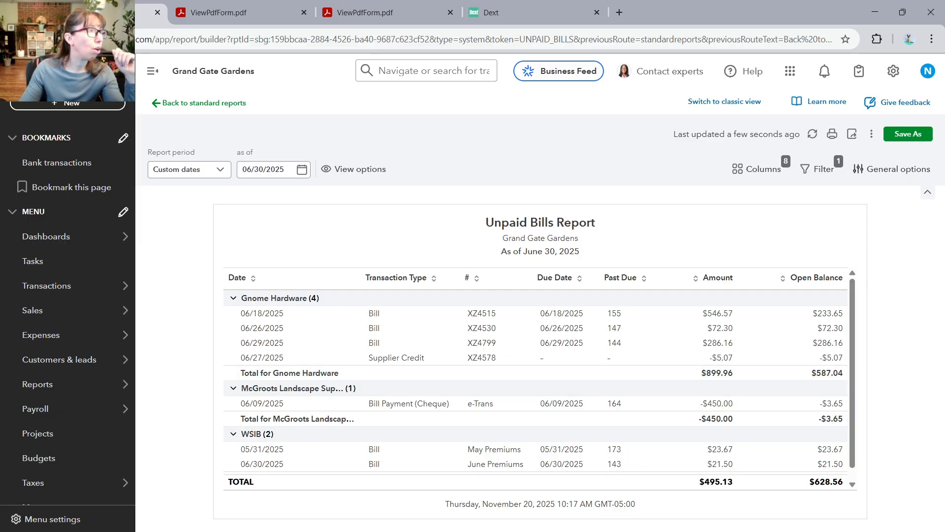
Step: Compare the Unpaid Bills Report with the Gnome Hardware statement PDF and set the report's aging method to Report date
left_click_drag(0, 219, 440, 1)
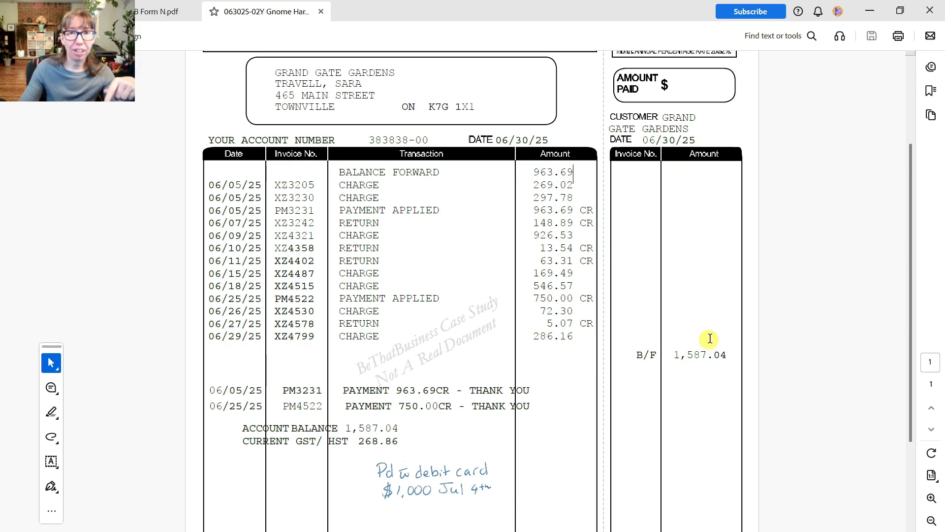
left_click_drag(580, 7, 0, 211)
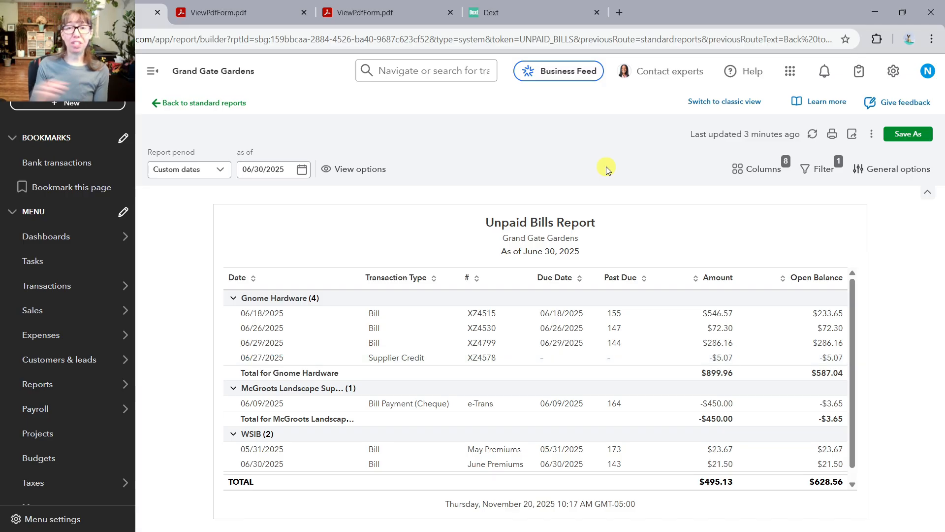
left_click(885, 169)
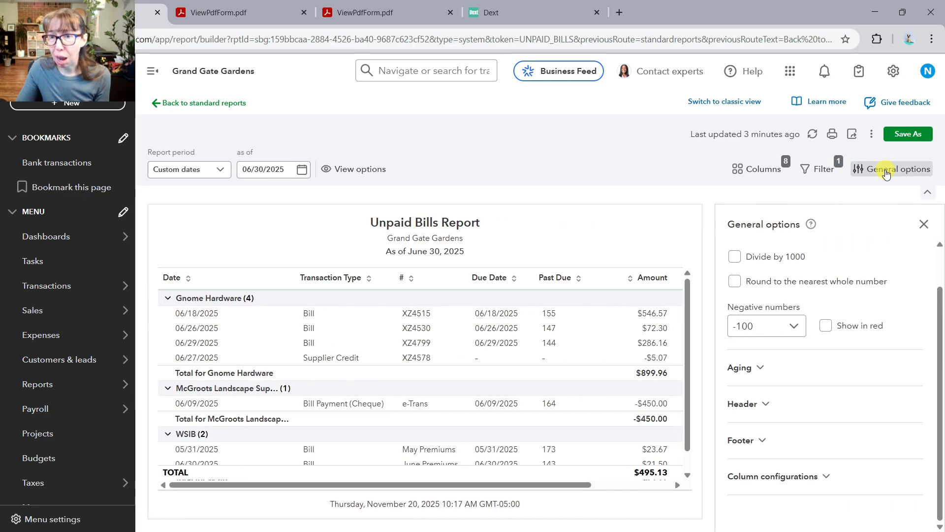
left_click(743, 373)
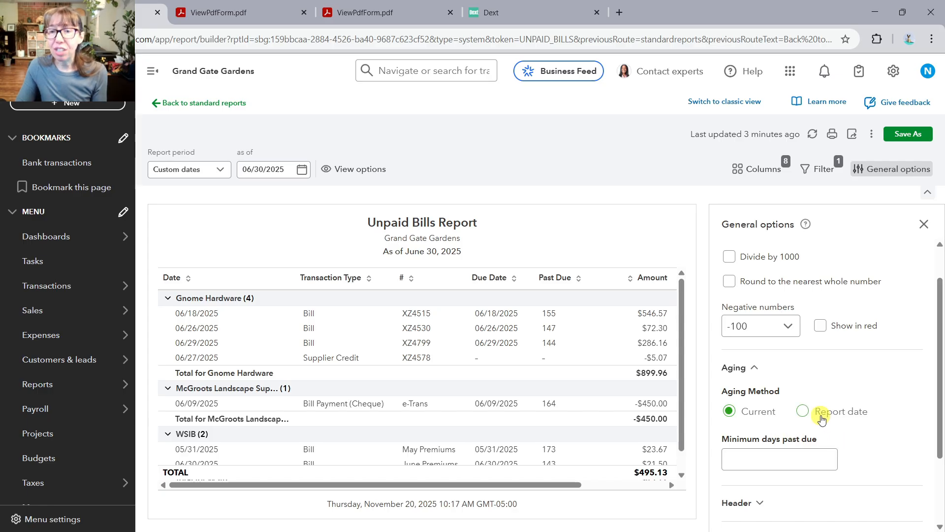
left_click(800, 411)
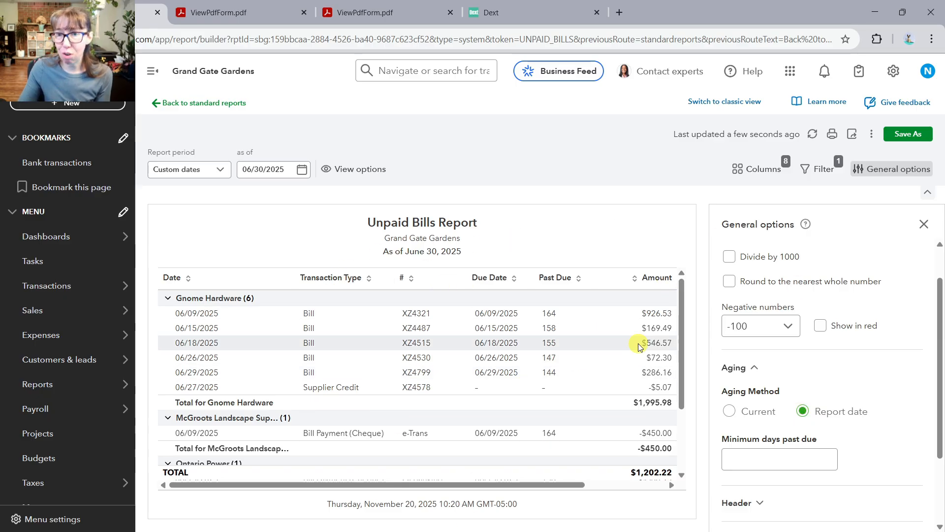
left_click(923, 223)
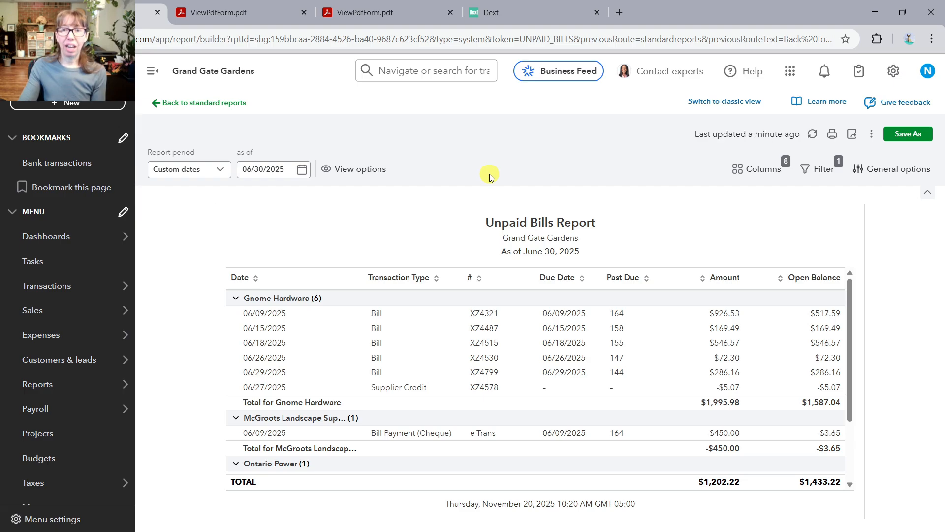
Step: Run the classic Unpaid Bills Report as of 06/30/2025 with aging by report date and compare it with the Gnome Hardware statement PDF
left_click(712, 103)
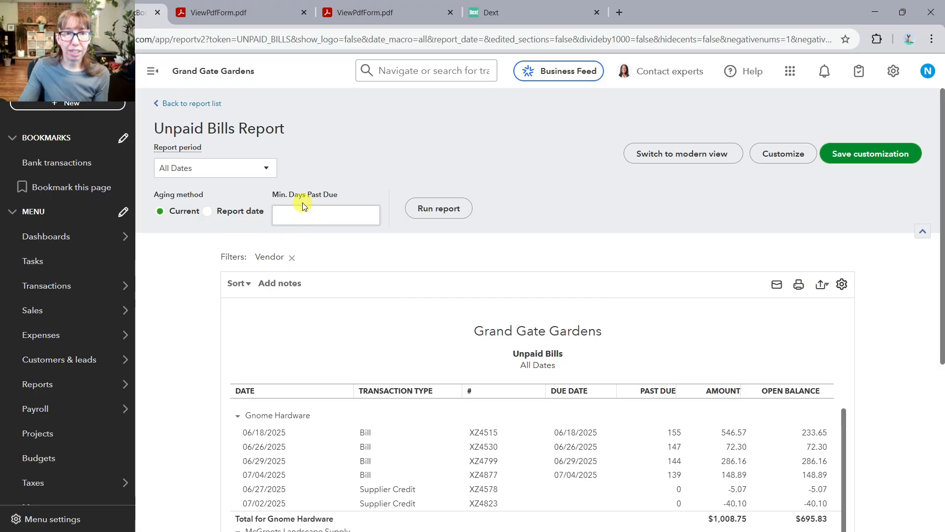
left_click(266, 167)
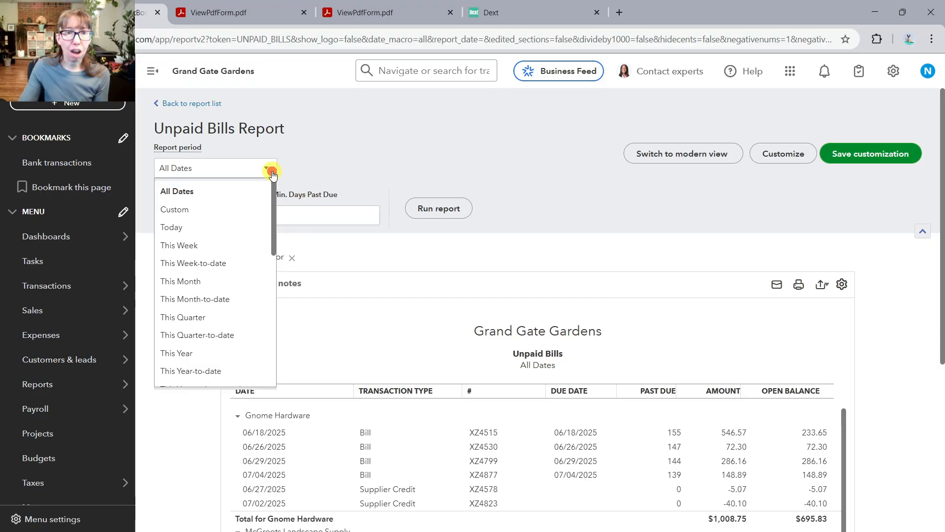
left_click(211, 209)
left_click(338, 164)
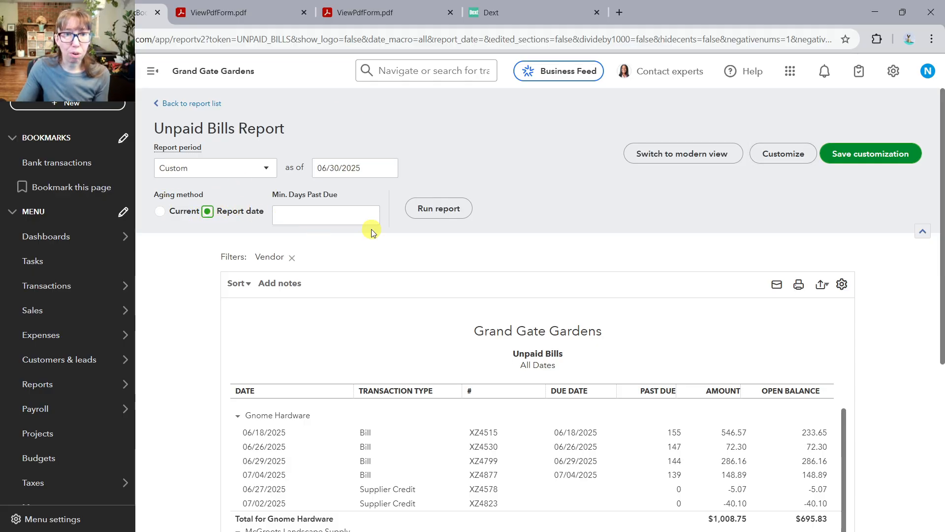
left_click(440, 212)
scroll(661, 215, "down", 3)
scroll(661, 215, "down", 1)
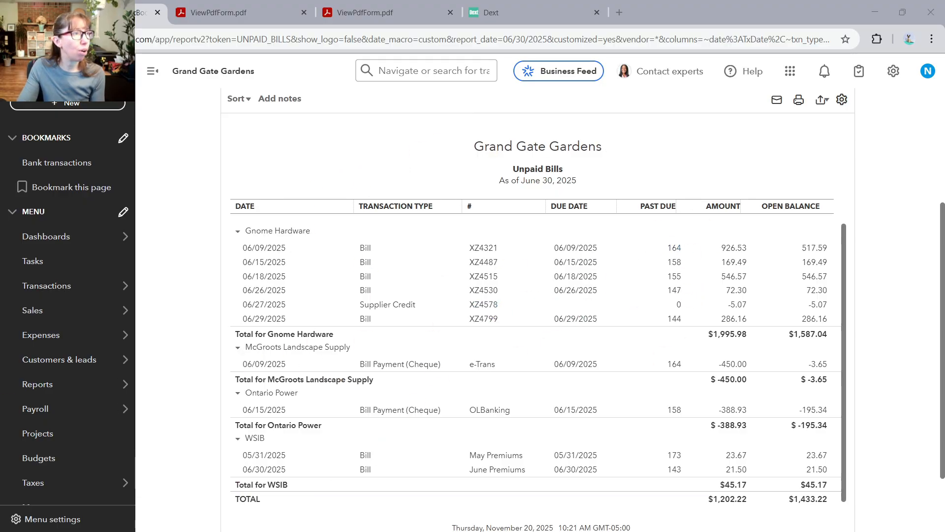
key("alt+Tab")
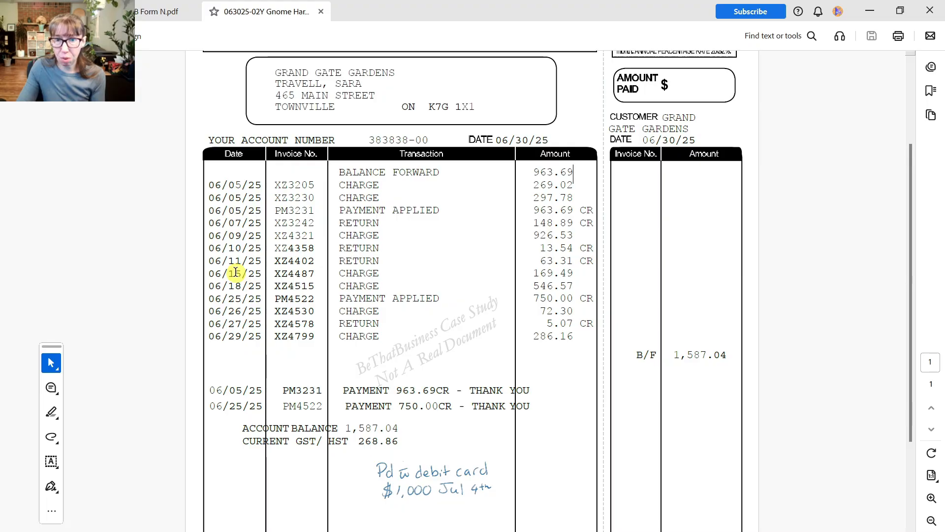
left_click_drag(560, 14, 0, 174)
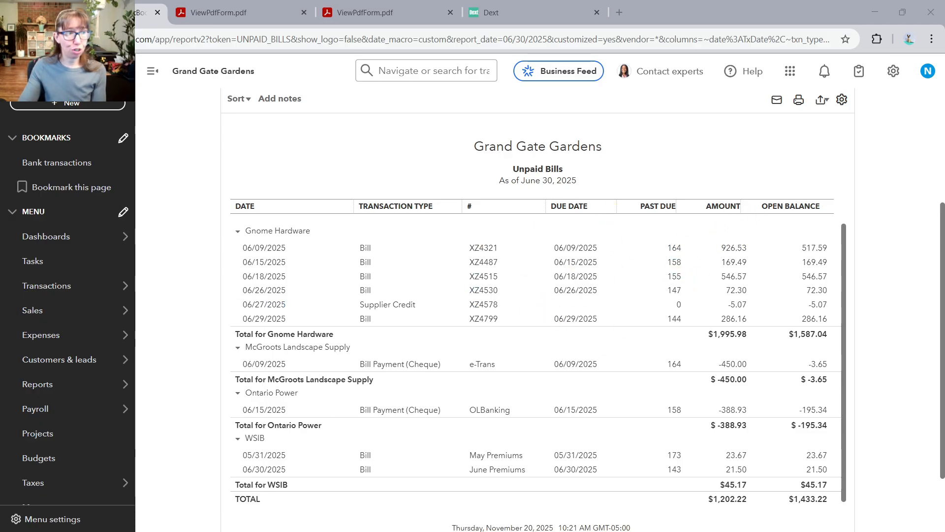
Step: Search for 750.00, open the 06/25/2025 Gnome Hardware bill payment and review its selected bills, supplier credits and payment amounts
left_click(411, 71)
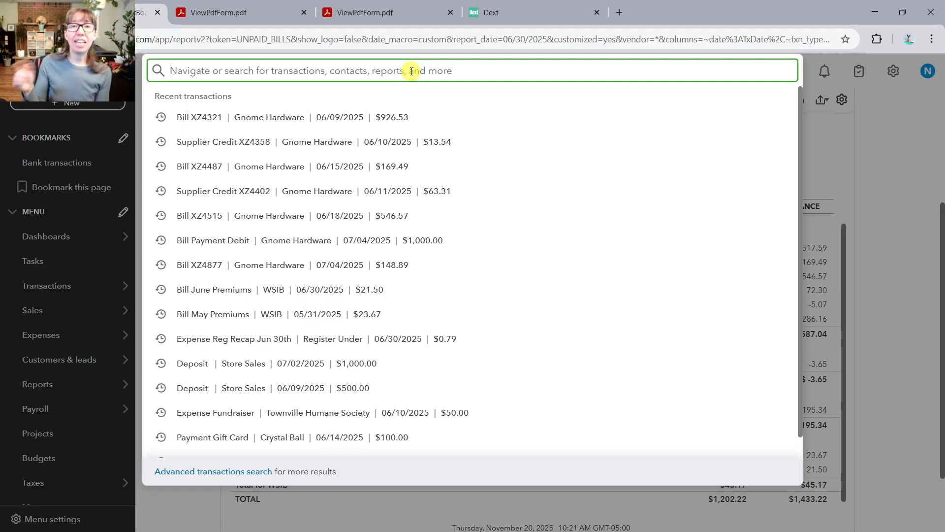
type("750.00")
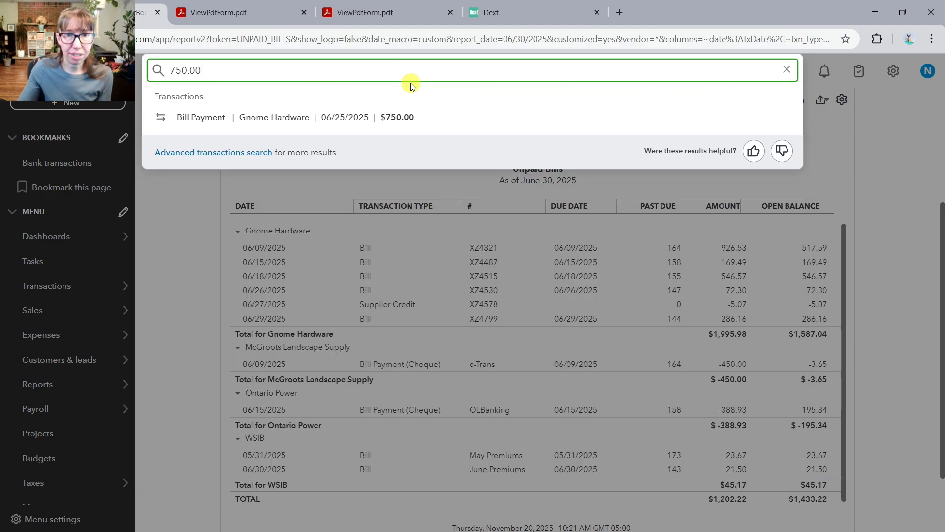
left_click(314, 118)
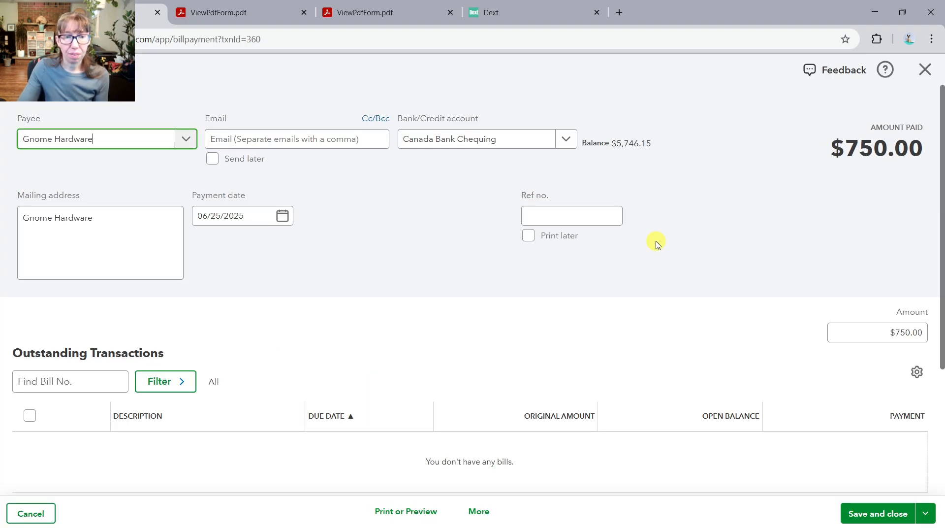
scroll(534, 264, "down", 3)
scroll(447, 219, "down", 3)
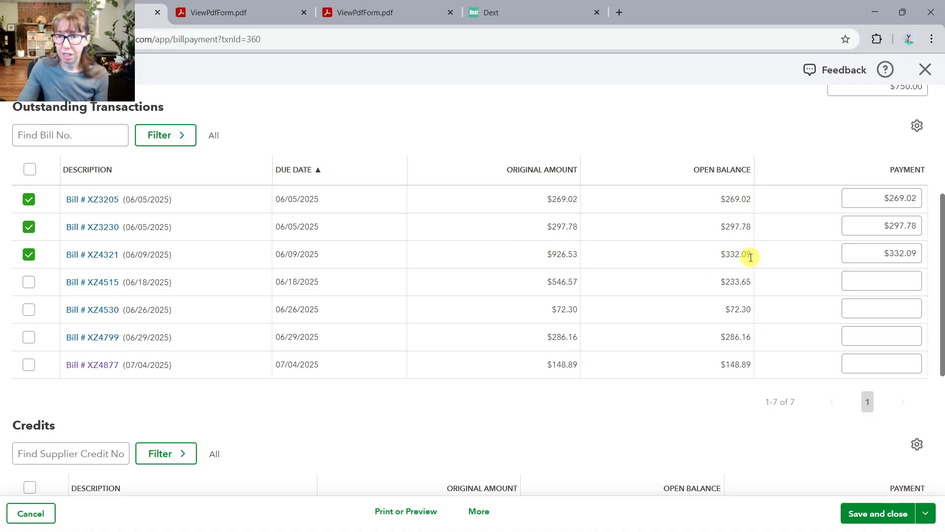
scroll(808, 253, "down", 1)
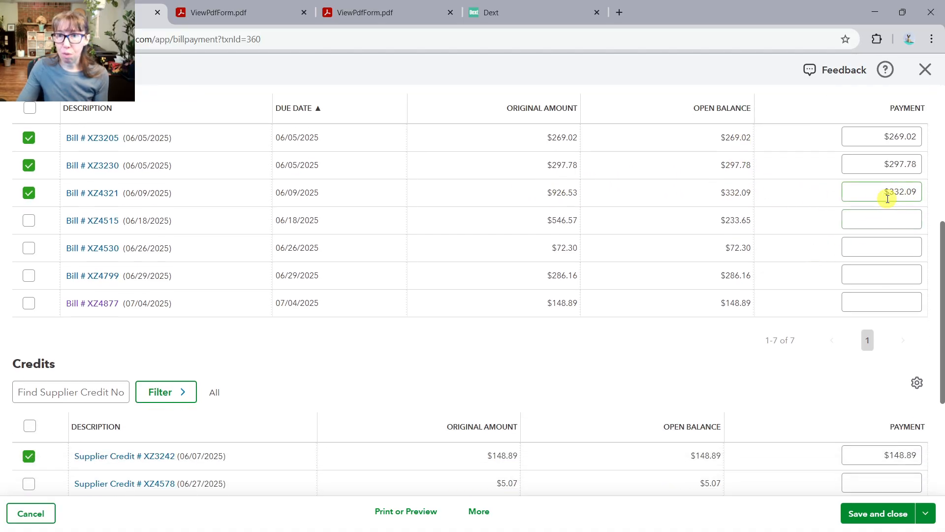
scroll(844, 220, "down", 3)
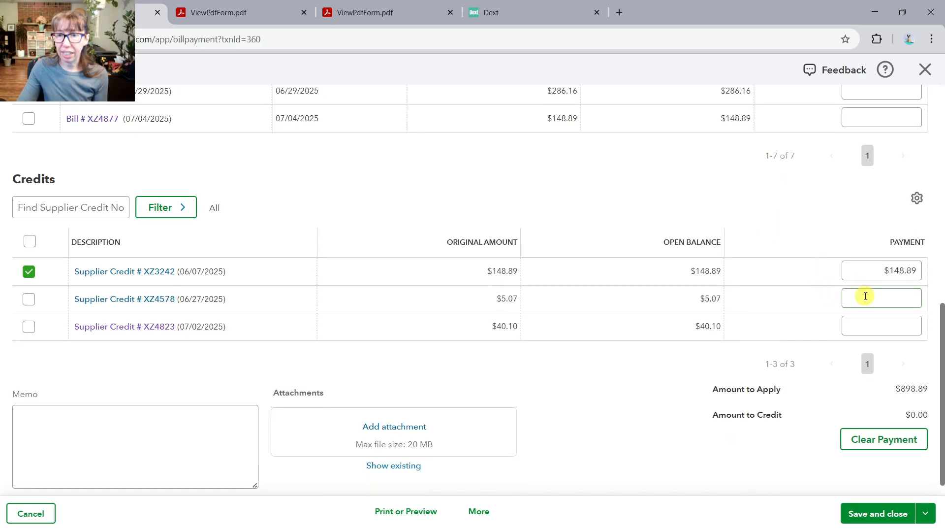
Step: Deselect supplier credit XZ3242 and bills XZ4321, XZ3230 and XZ3205 on the 06/25/2025 Gnome Hardware bill payment
scroll(285, 268, "up", 4)
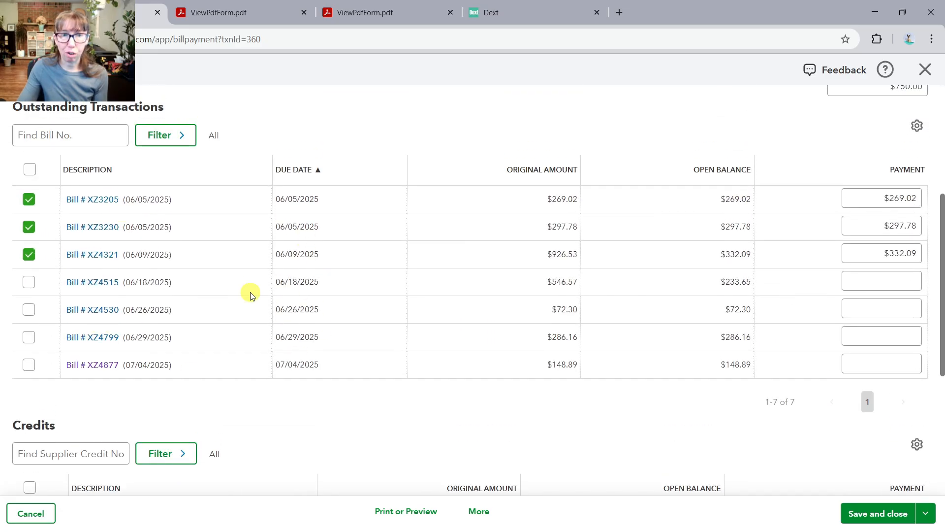
scroll(251, 295, "down", 1)
left_click(28, 458)
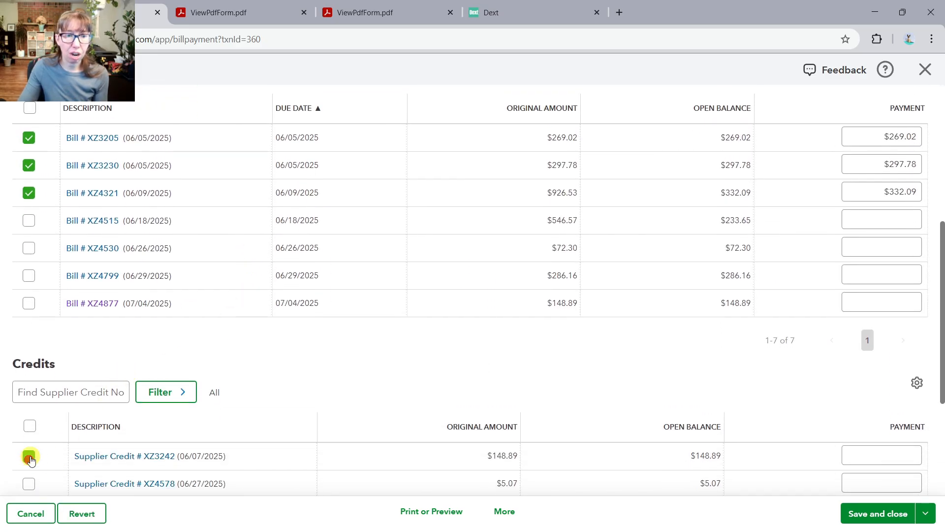
left_click(29, 192)
left_click(28, 166)
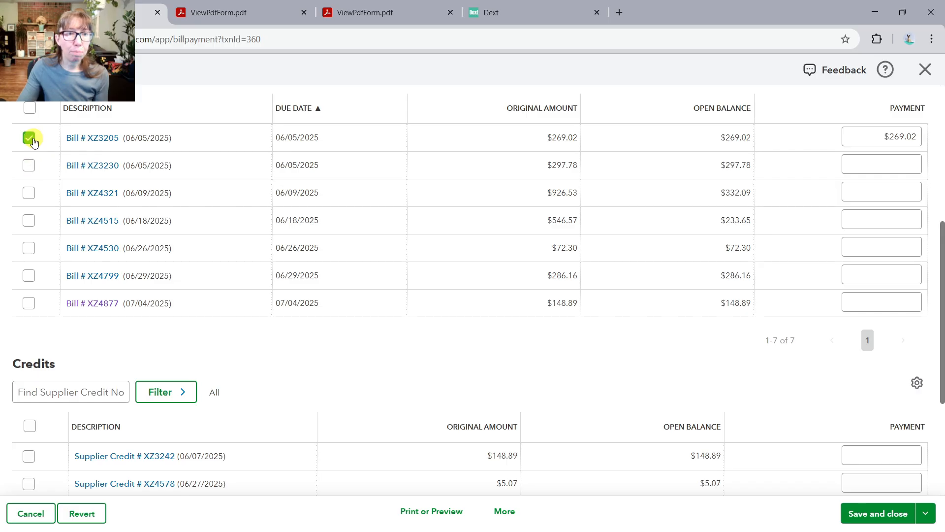
left_click(28, 138)
scroll(715, 291, "down", 4)
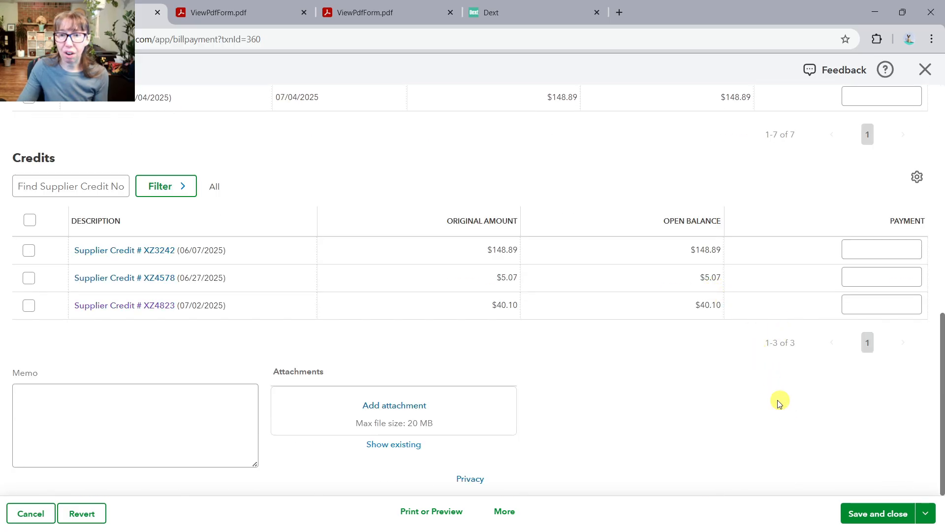
Step: Set the payment amount to $750.00 with no bills or credits selected, and save and close the bill payment
scroll(778, 402, "up", 10)
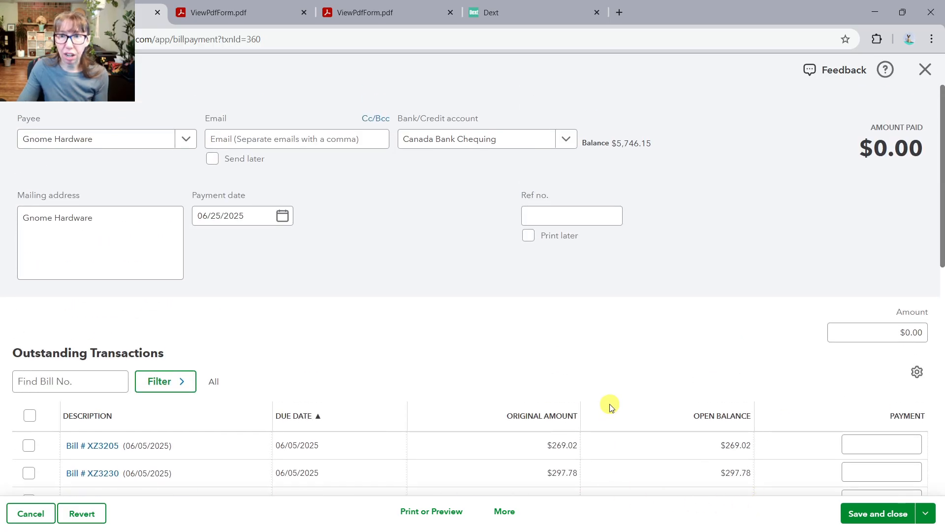
left_click(895, 338)
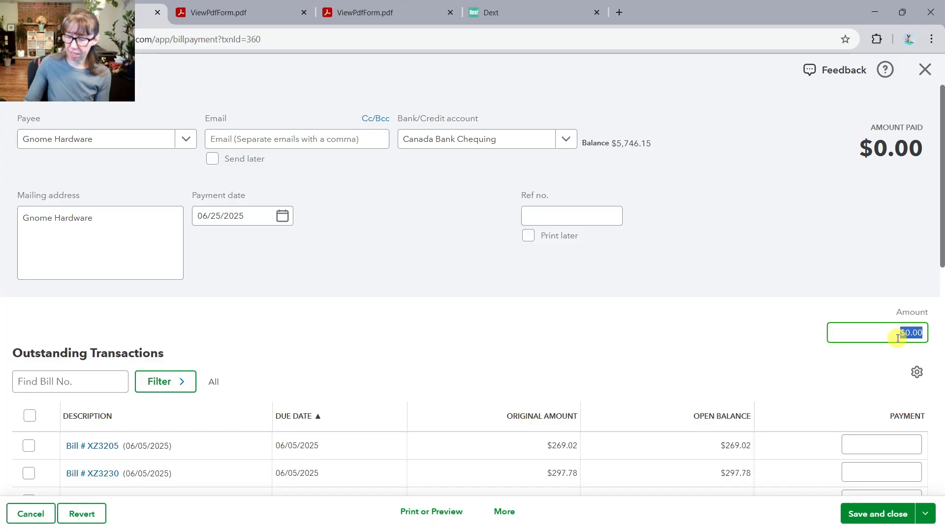
left_click(783, 292)
scroll(778, 295, "down", 10)
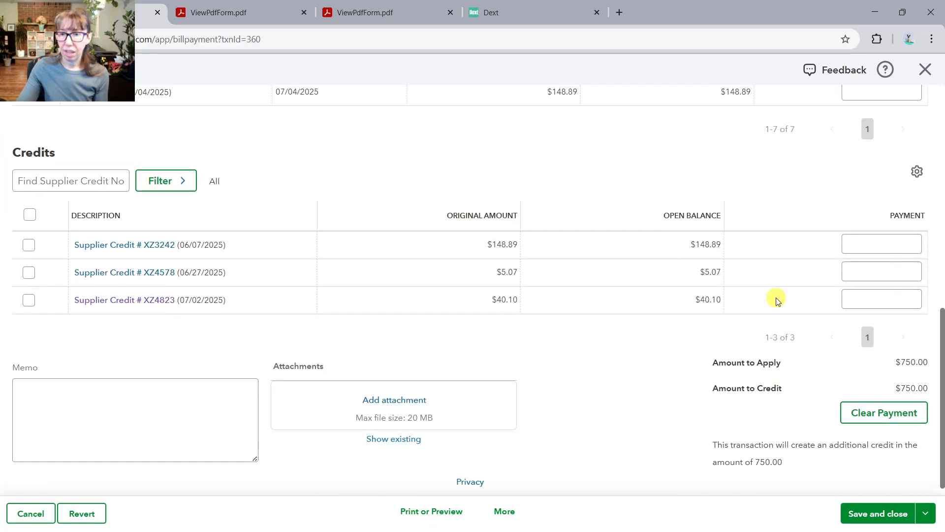
scroll(120, 217, "up", 7)
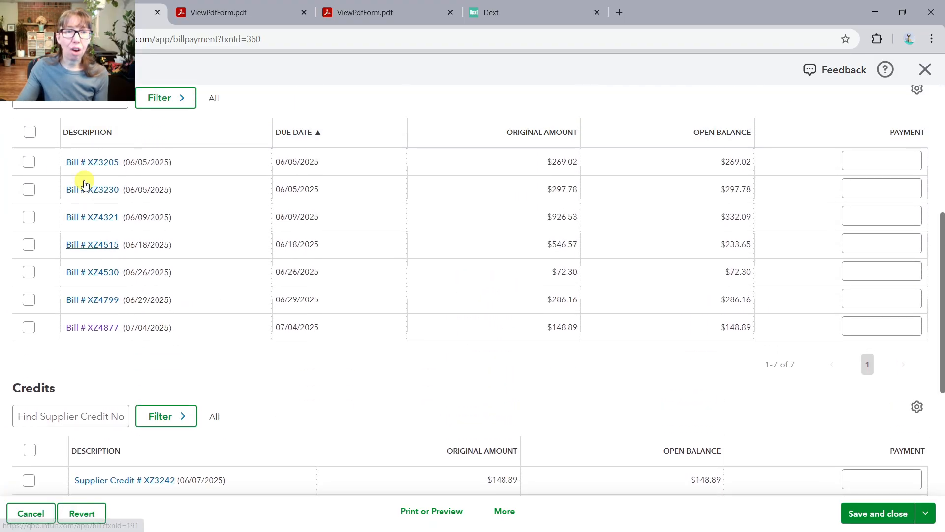
scroll(542, 280, "down", 7)
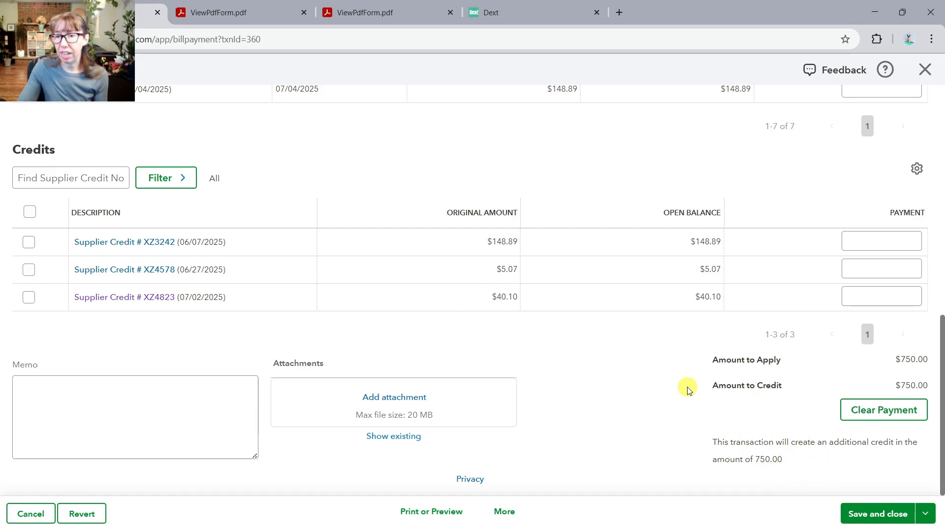
left_click(887, 519)
left_click(530, 332)
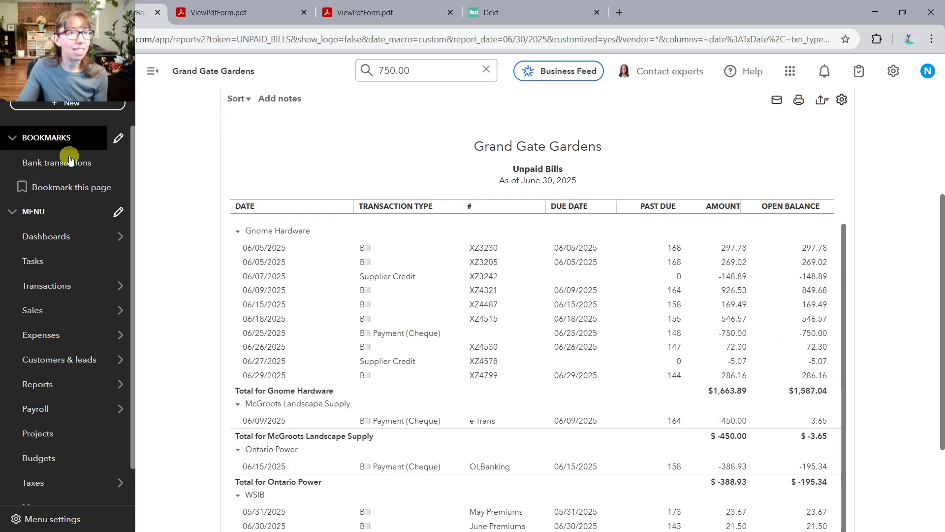
Step: Compare the Unpaid Bills report with the statement, then reopen the 06/25/2025 Gnome Hardware payment and select bills XZ3205, XZ3230 and XZ4321
left_click(902, 12)
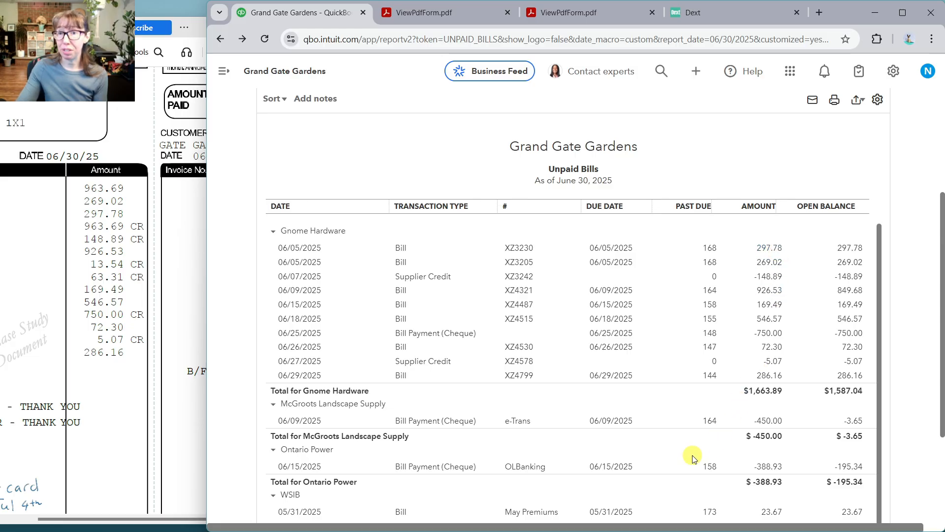
left_click(296, 333)
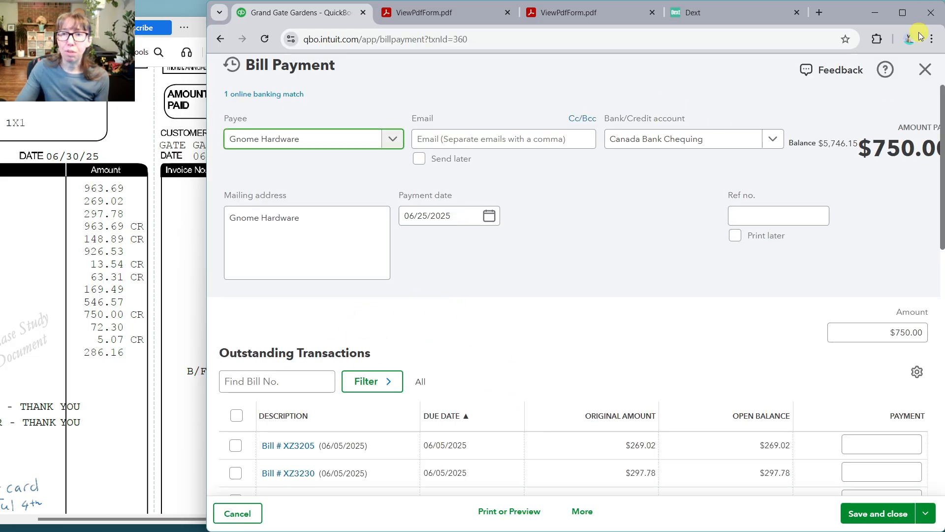
left_click(902, 13)
scroll(375, 294, "down", 4)
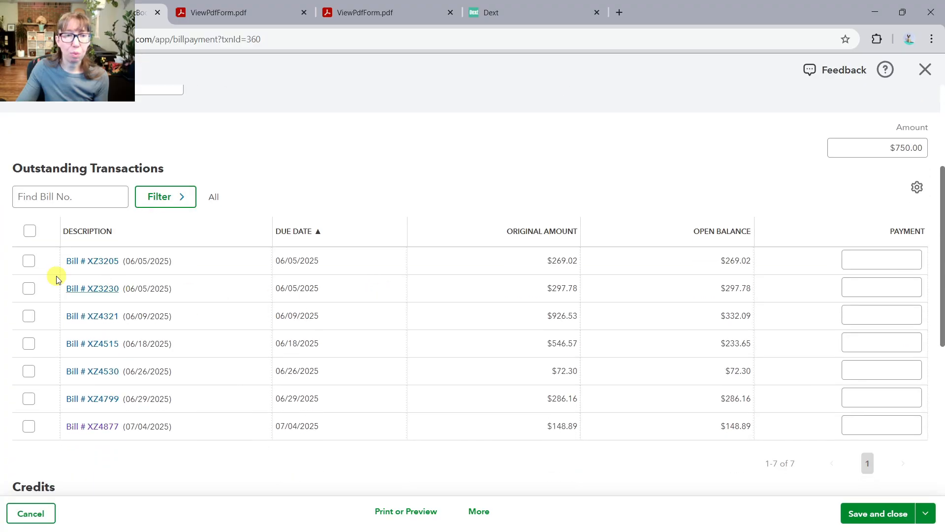
left_click(29, 261)
left_click(29, 288)
left_click(28, 315)
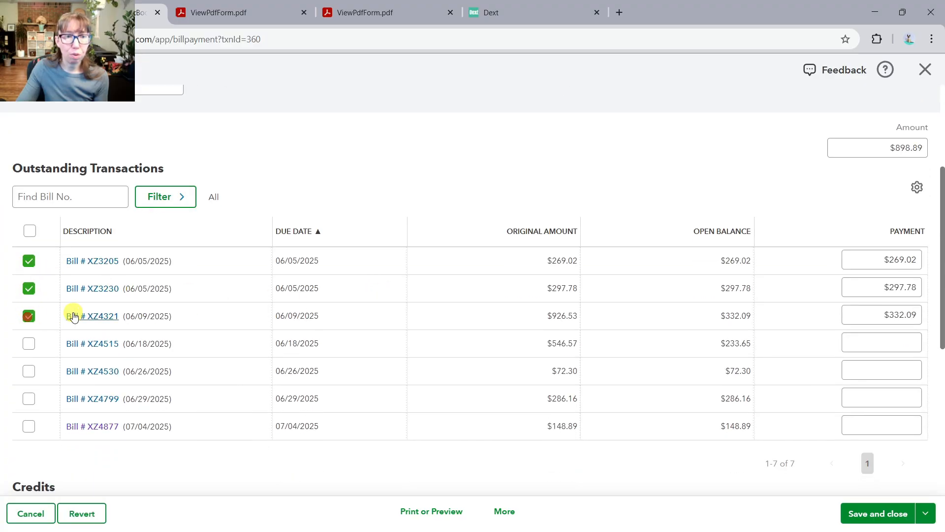
Step: Apply supplier credit XZ3242 for $148.89 to the payment, check its amounts, and save and close it
scroll(74, 316, "down", 4)
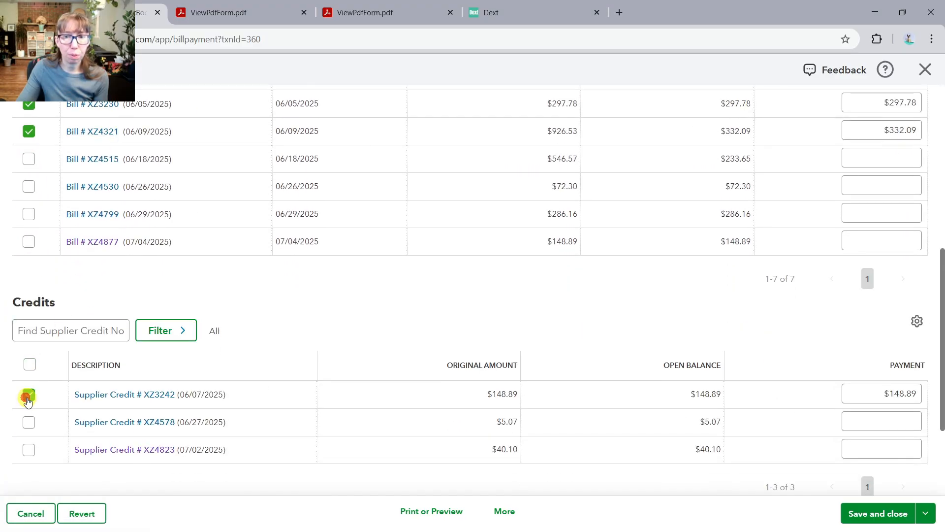
scroll(435, 299, "down", 3)
scroll(905, 380, "up", 4)
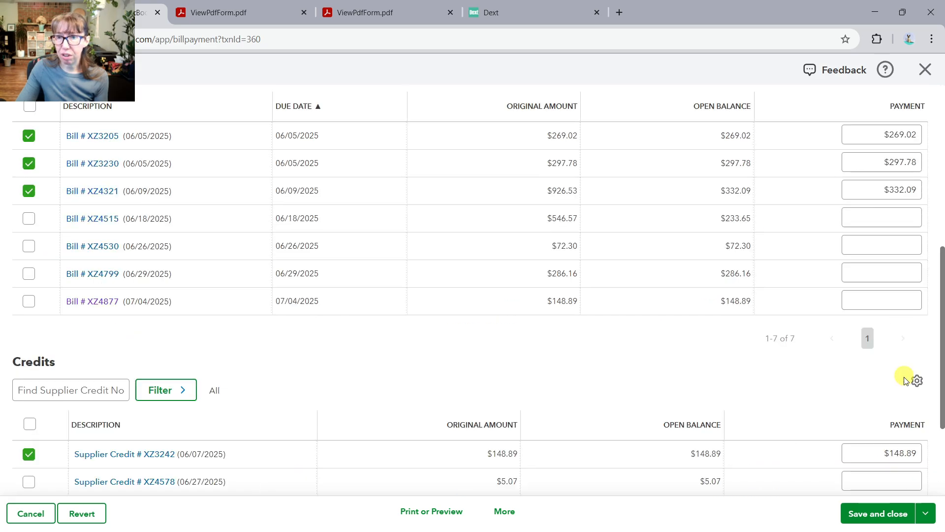
scroll(905, 380, "up", 6)
left_click(896, 513)
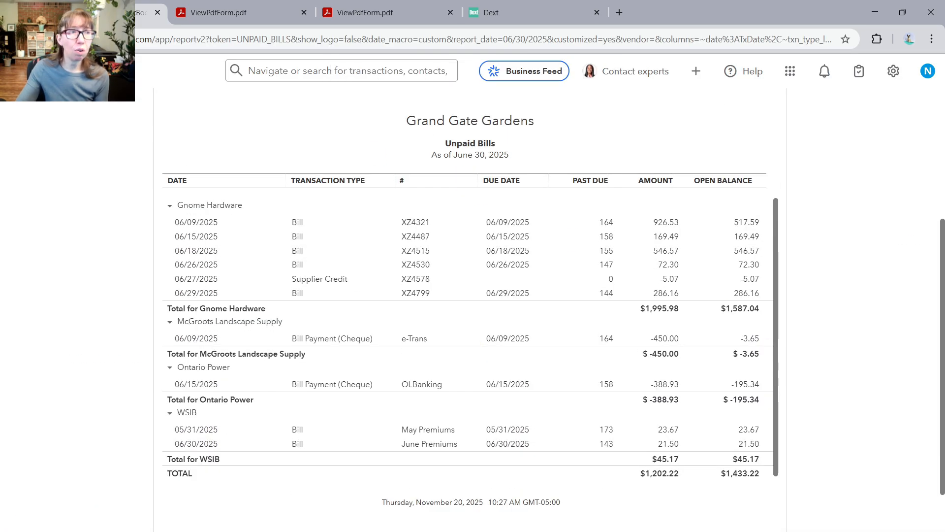
Step: Compare the updated June 30 Unpaid Bills report with the Gnome Hardware statement PDF
key("alt+Tab")
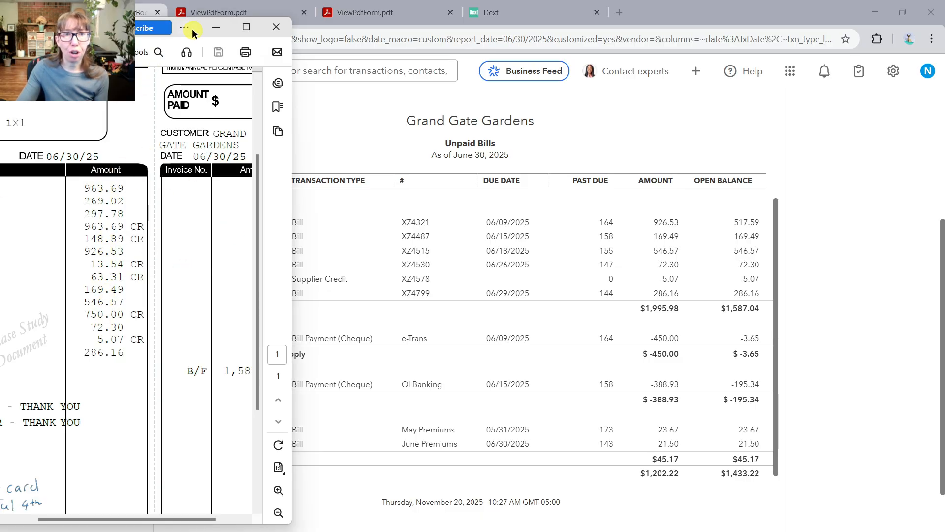
left_click_drag(92, 32, 513, 0)
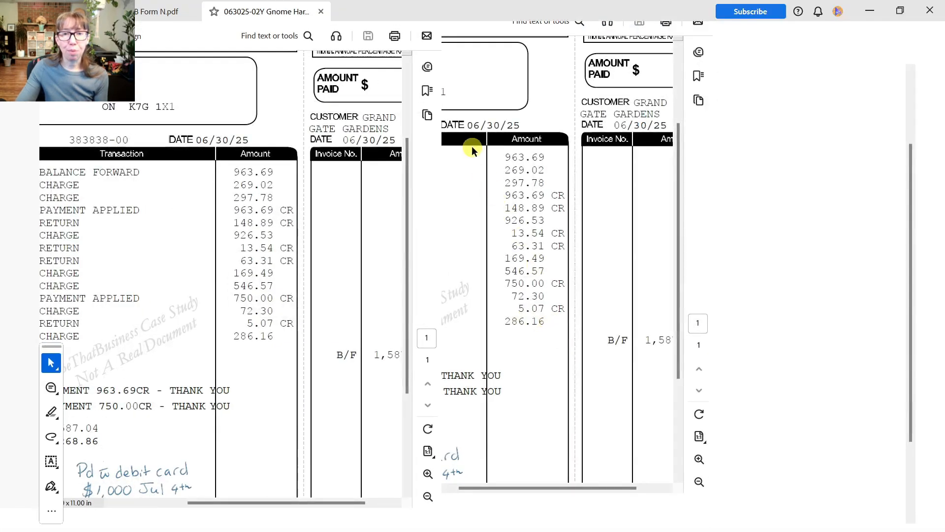
left_click_drag(699, 8, 0, 196)
Step: Search the supplier list for gnome and open the Gnome Hardware supplier record
left_click(17, 71)
mouse_move(27, 369)
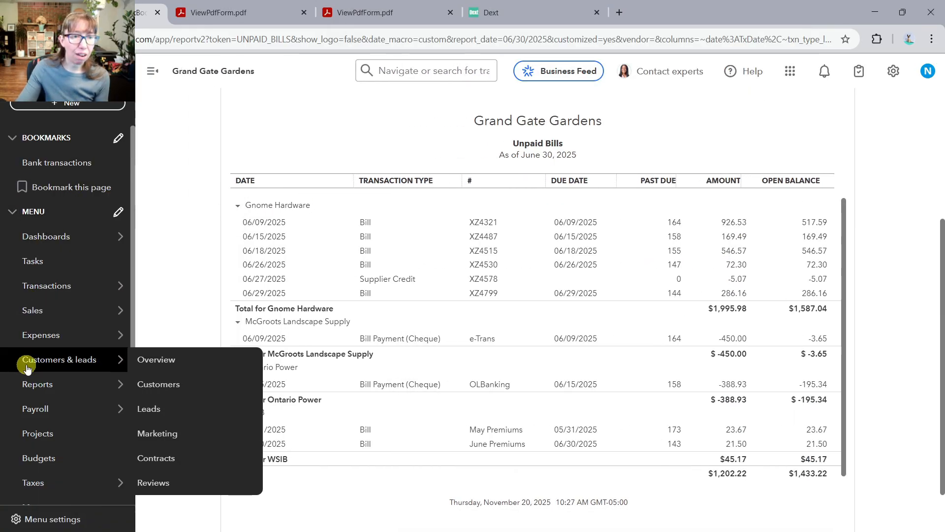
mouse_move(45, 334)
left_click(183, 408)
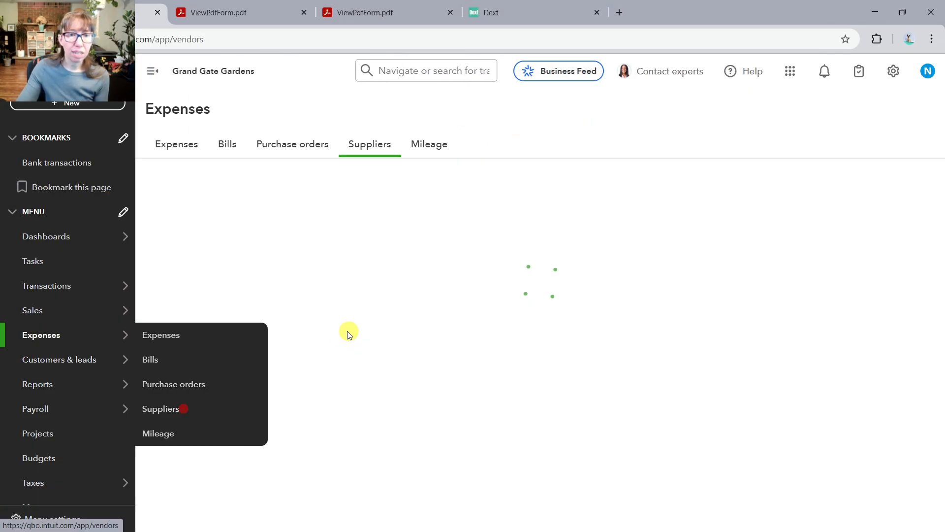
left_click(230, 345)
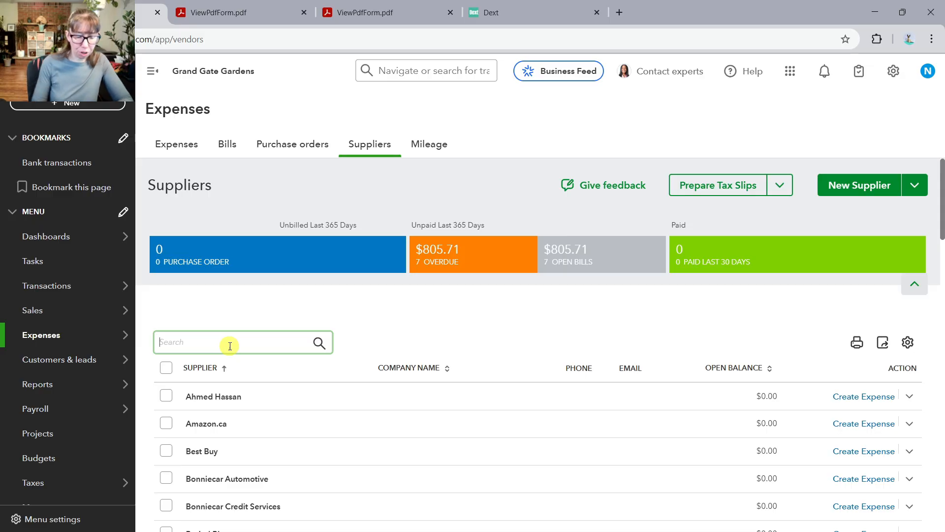
type("gnome")
left_click(366, 377)
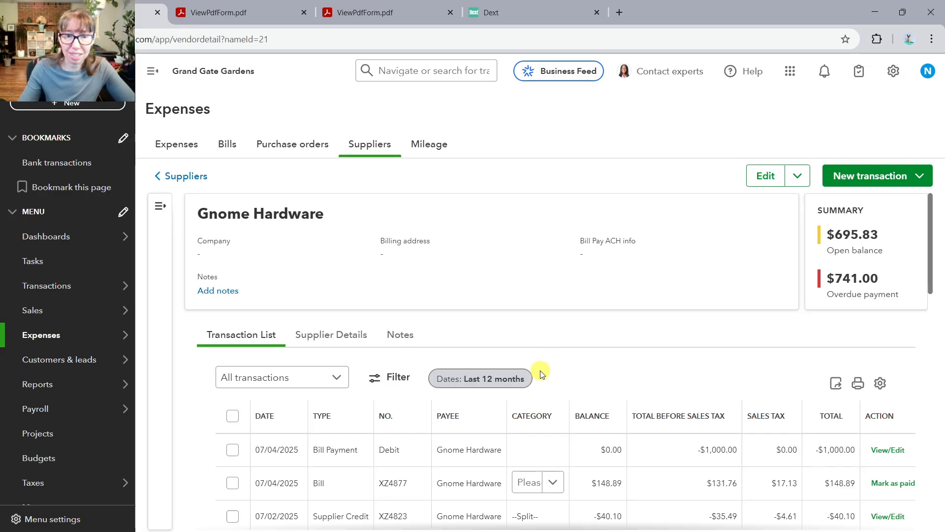
Step: Review Gnome Hardware's transaction list and compare it with the invoices, returns and payments on the June statement PDF
scroll(544, 371, "down", 8)
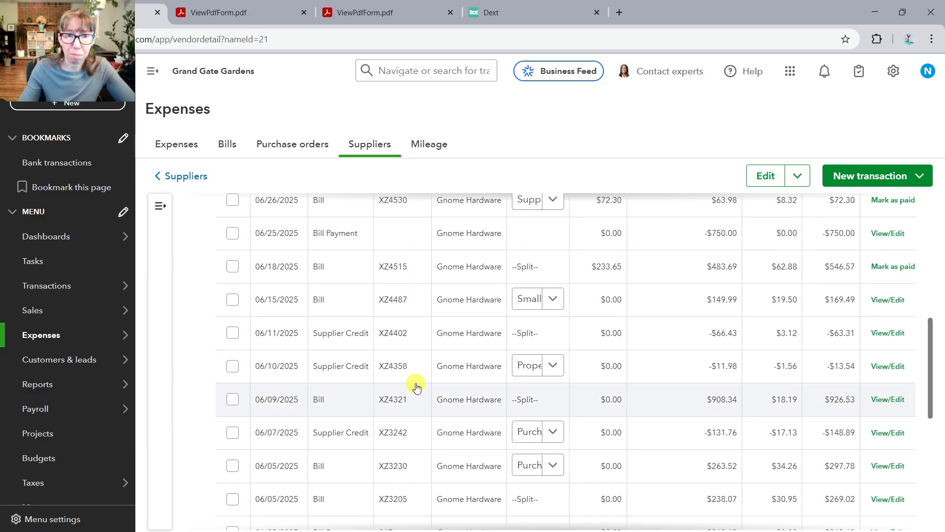
scroll(418, 384, "up", 3)
scroll(419, 383, "up", 3)
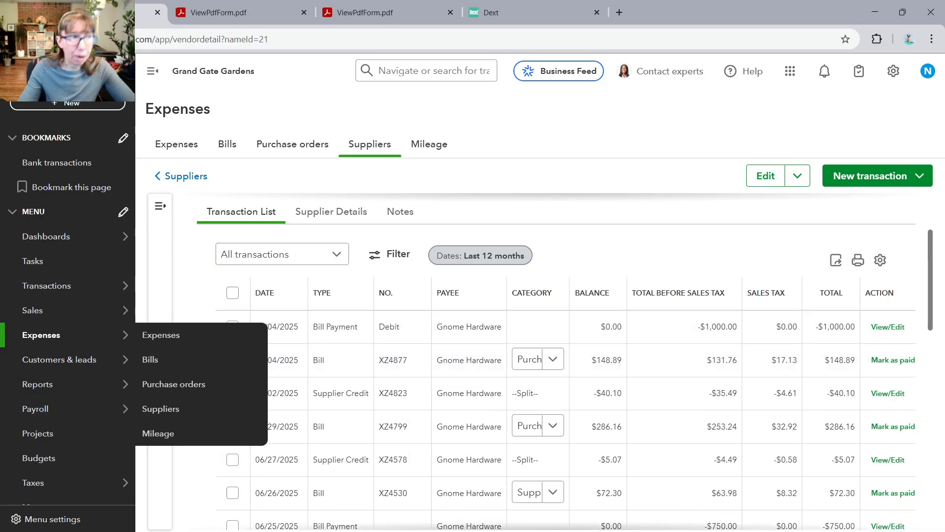
left_click_drag(1, 148, 542, 2)
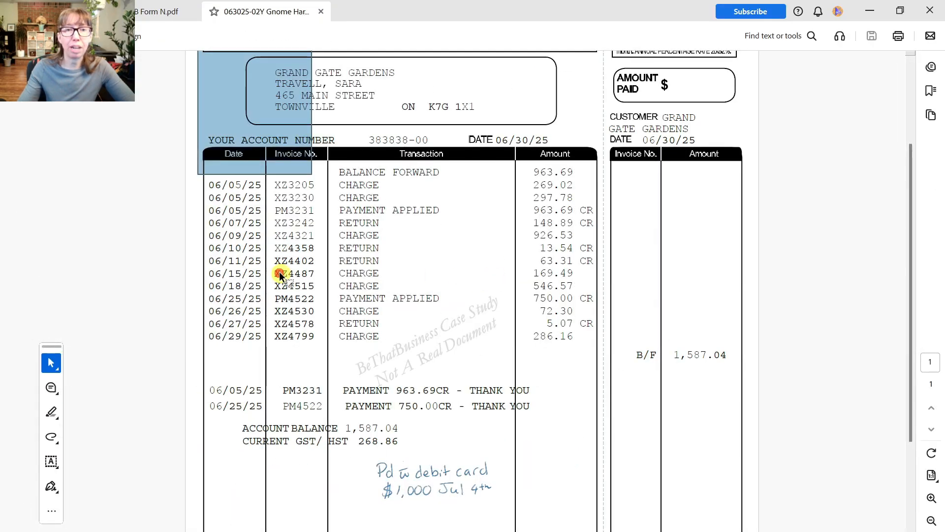
left_click(282, 275)
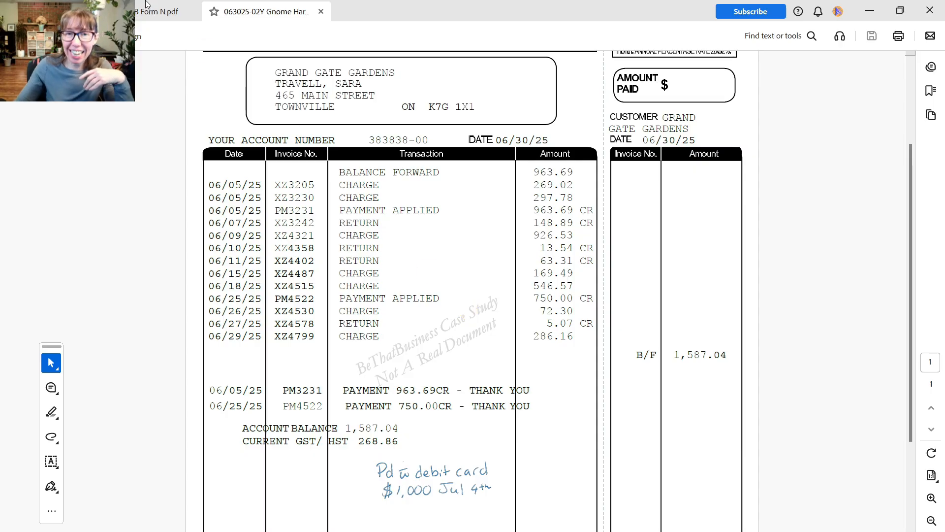
left_click_drag(639, 6, 0, 118)
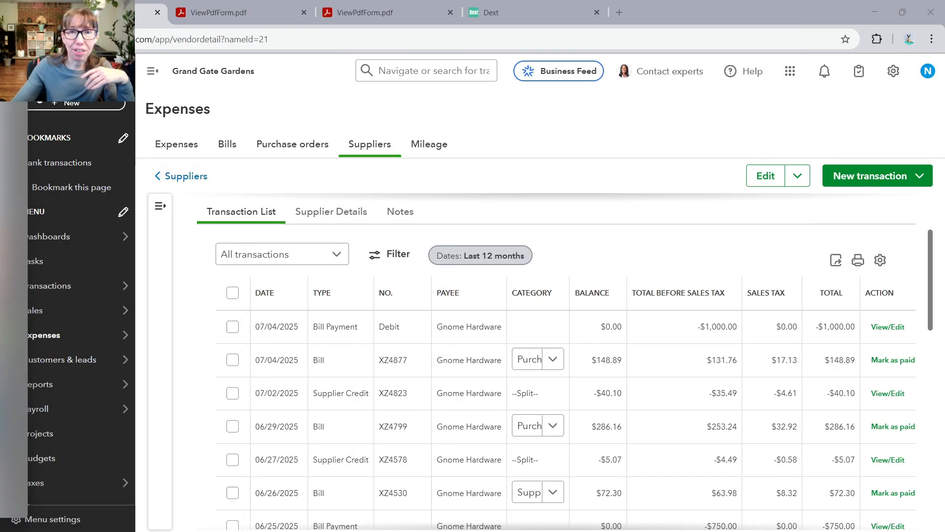
Step: Switch to Dext, open the supplier statements inbox and start adding documents as supplier statements
left_click(542, 19)
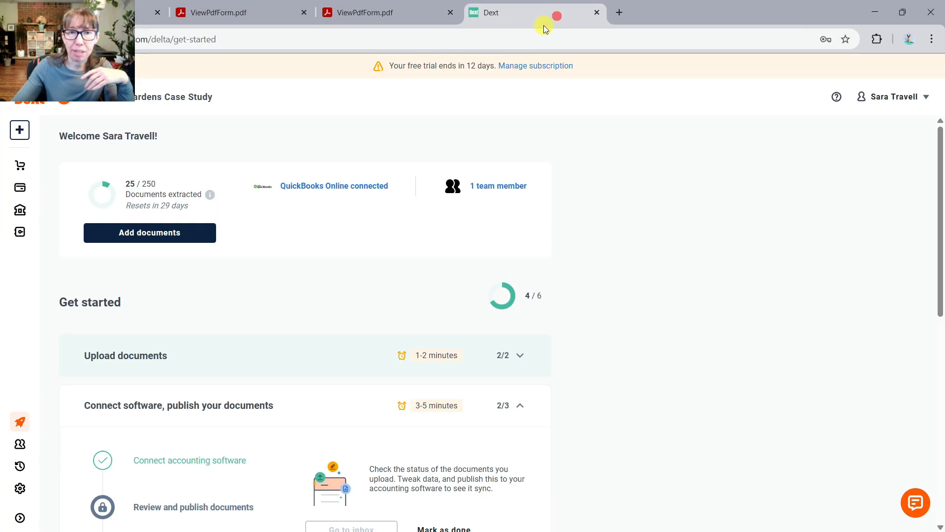
left_click(19, 166)
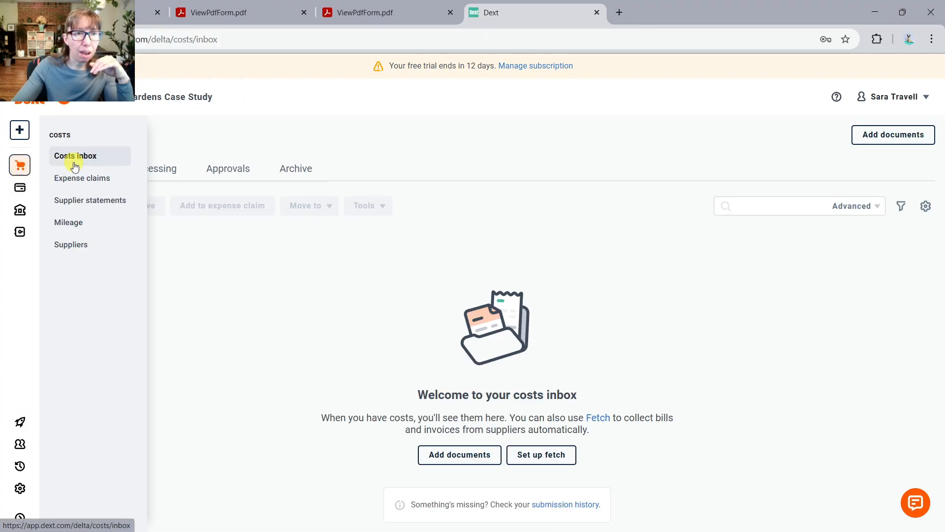
left_click(79, 202)
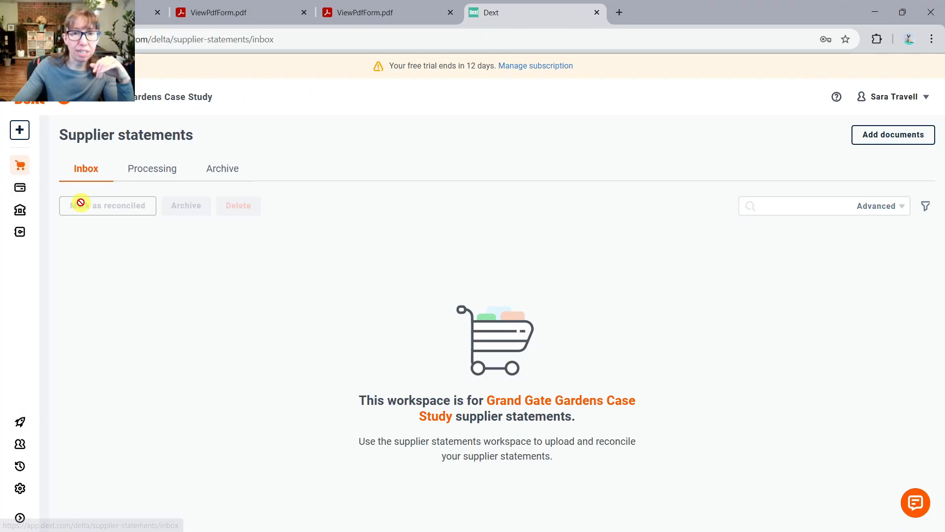
left_click(894, 135)
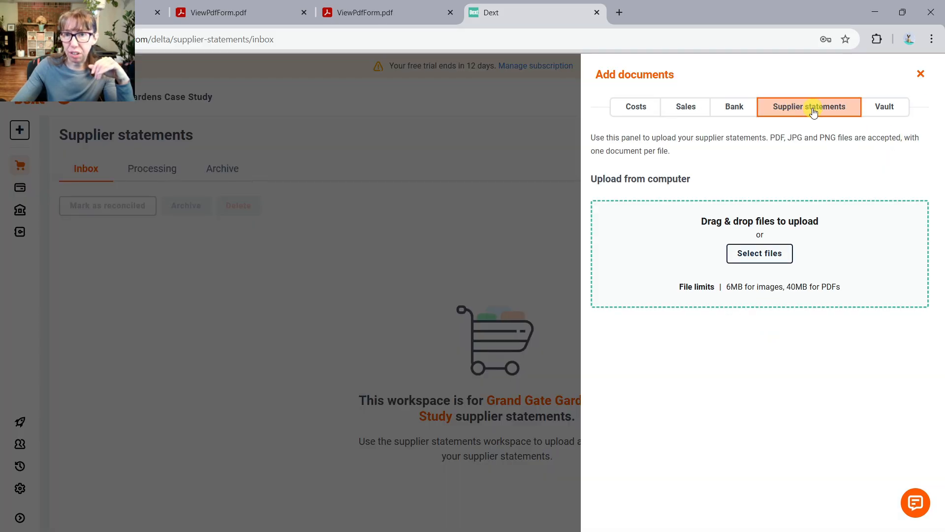
left_click(813, 111)
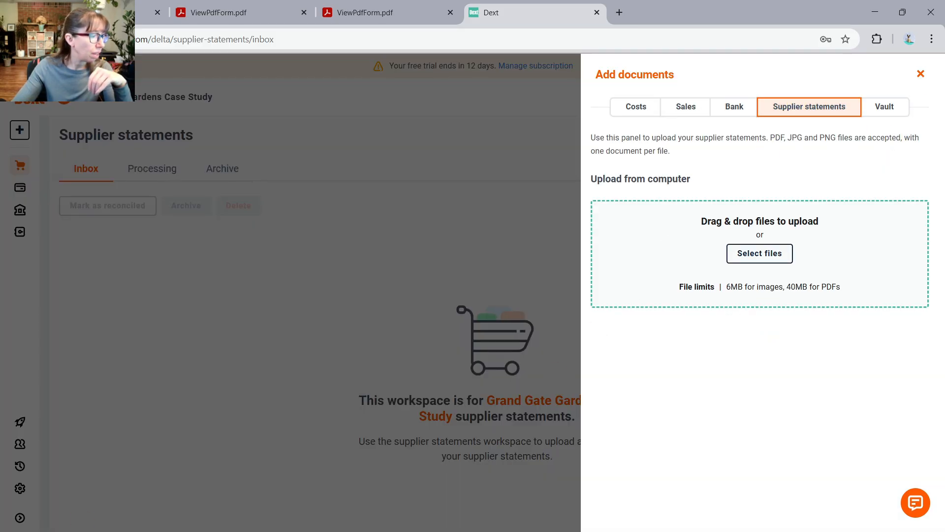
Step: Upload 063025-02Y Gnome Hardware Jun Stmt N.pdf from the 06 Statements folder as a supplier statement and close the upload panel
key("alt+Tab")
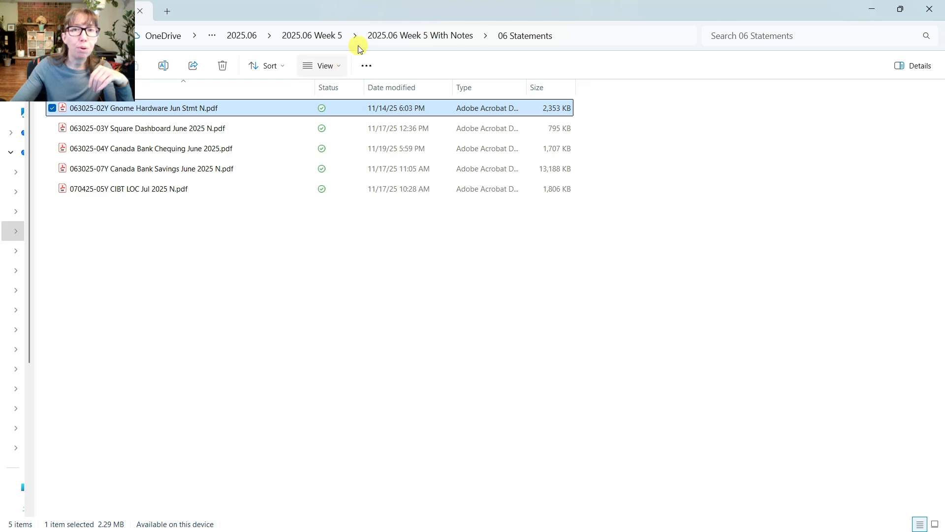
left_click_drag(381, 16, 0, 106)
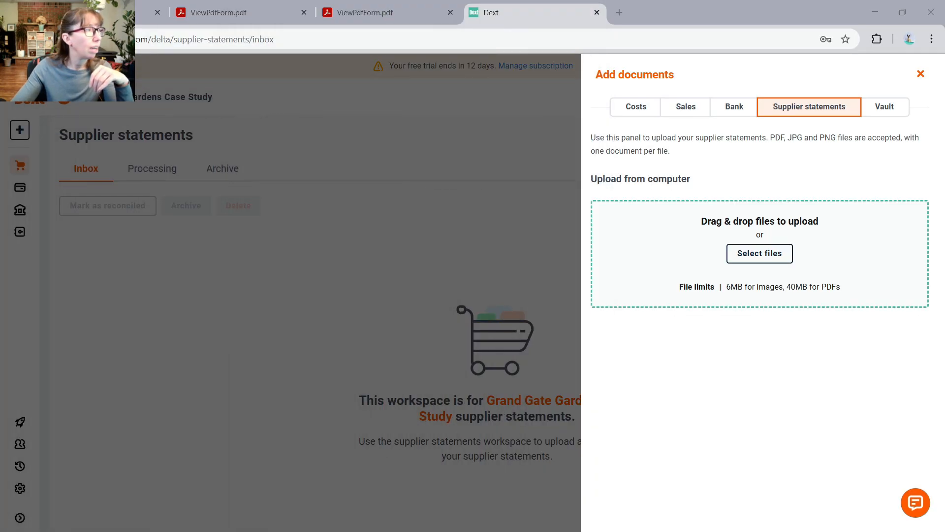
left_click_drag(466, 207, 738, 293)
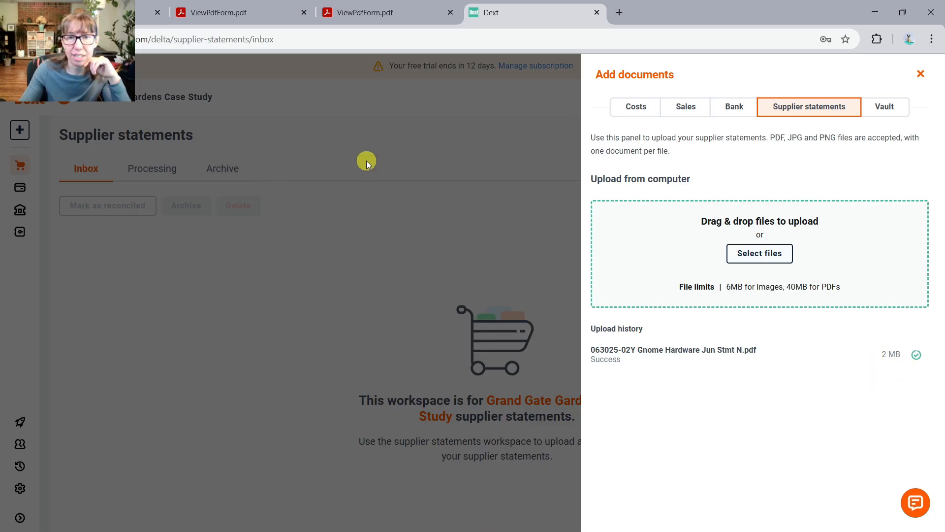
left_click(391, 241)
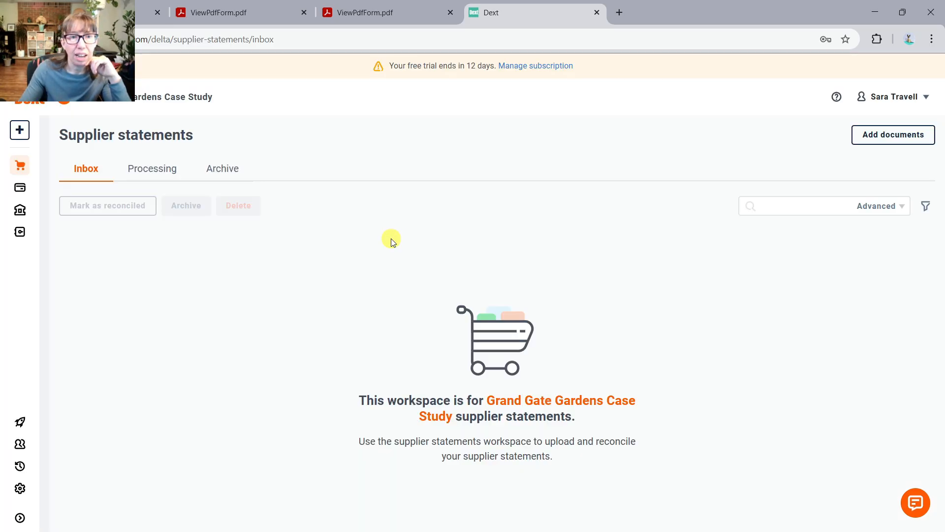
Step: Check the statement's extraction progress, open the extracted Gnome Hardware statement from the inbox and widen its details area
left_click(146, 176)
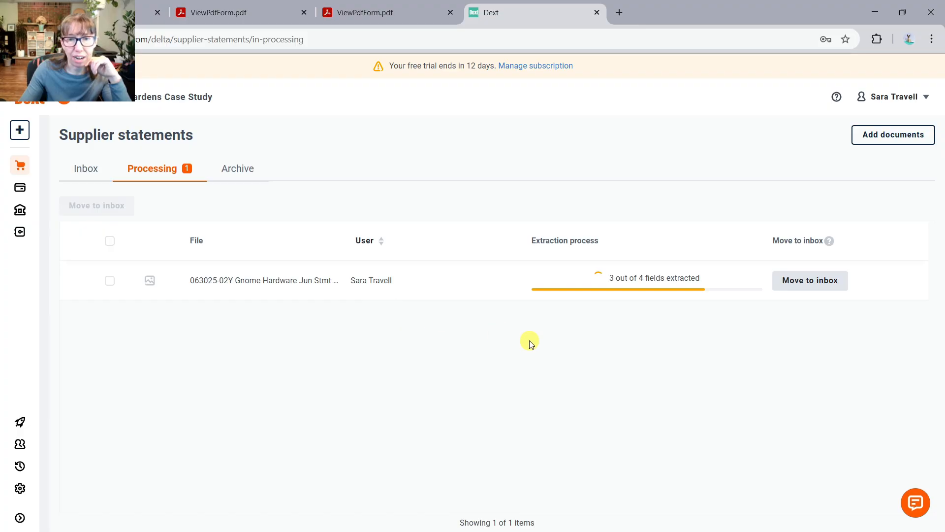
left_click(86, 170)
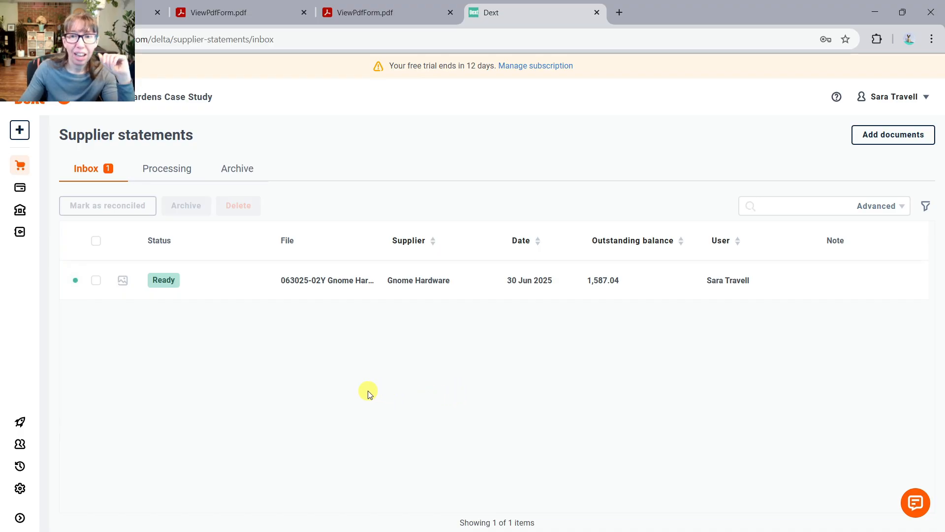
left_click(338, 289)
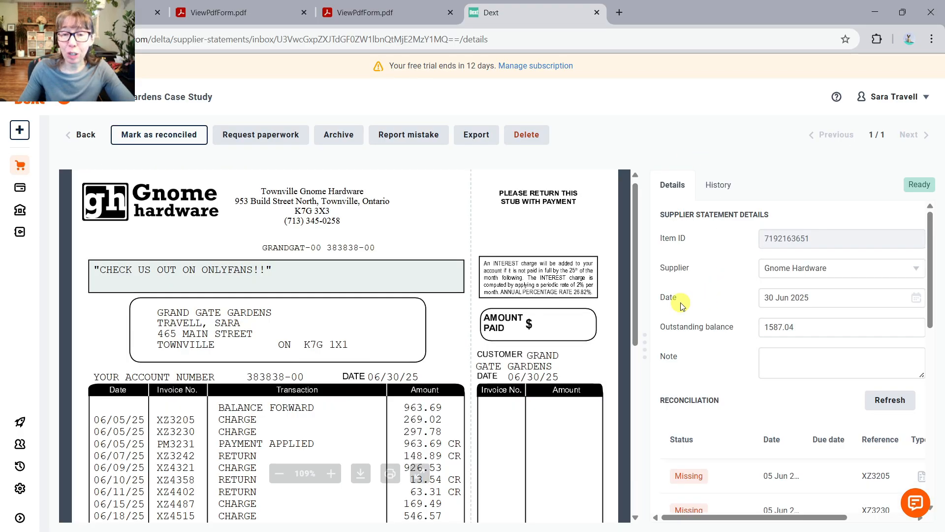
left_click_drag(646, 357, 268, 359)
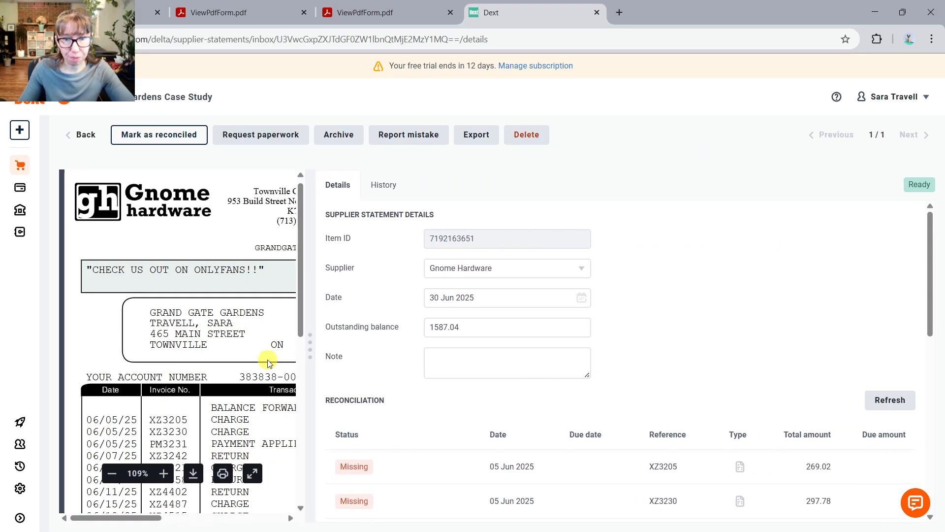
Step: Review the status, references, total amounts and due amounts in the Gnome Hardware statement's reconciliation table
scroll(689, 270, "down", 4)
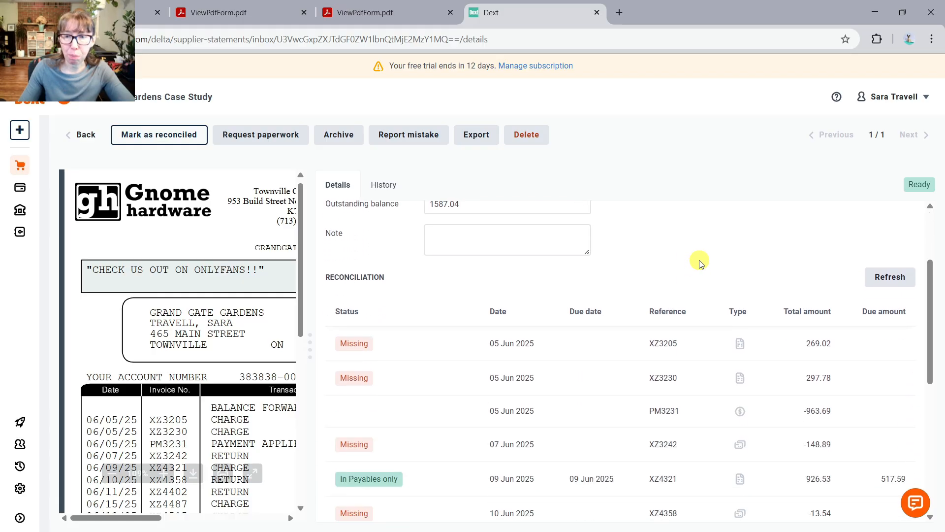
scroll(716, 240, "down", 5)
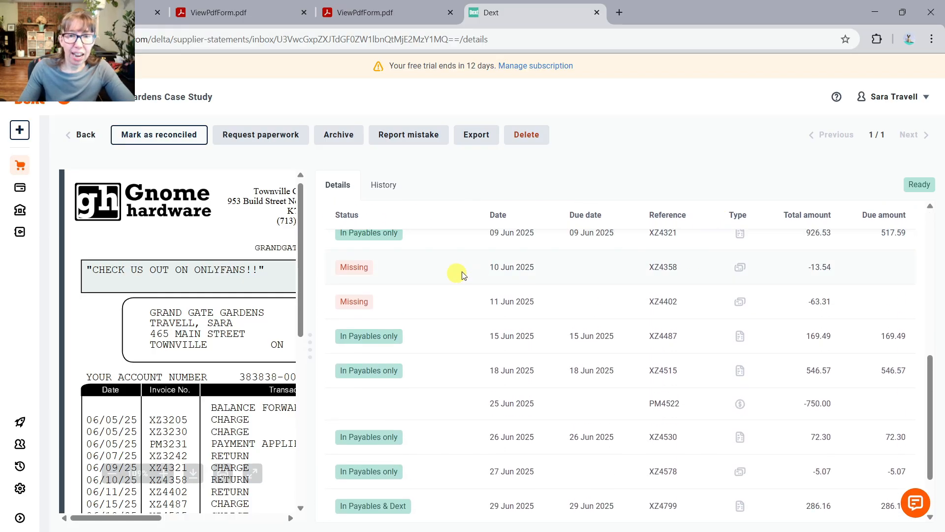
mouse_move(370, 338)
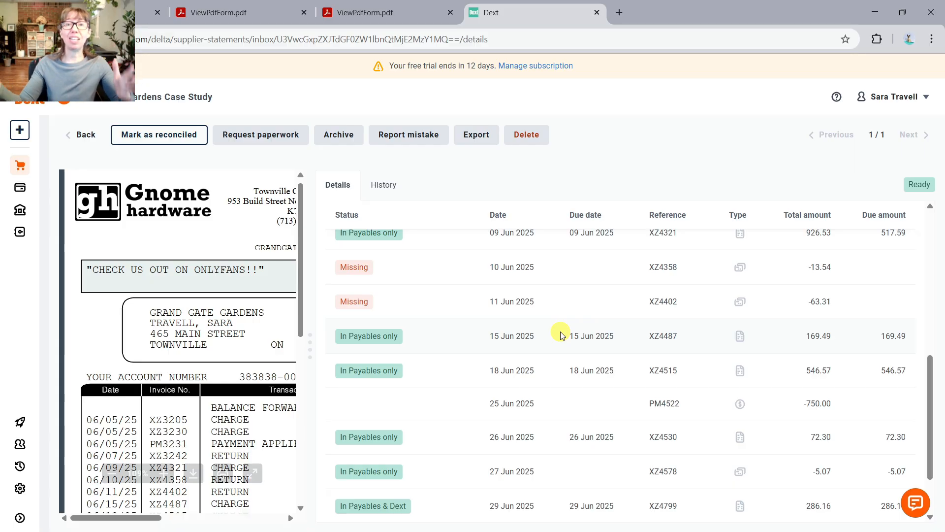
scroll(560, 335, "up", 1)
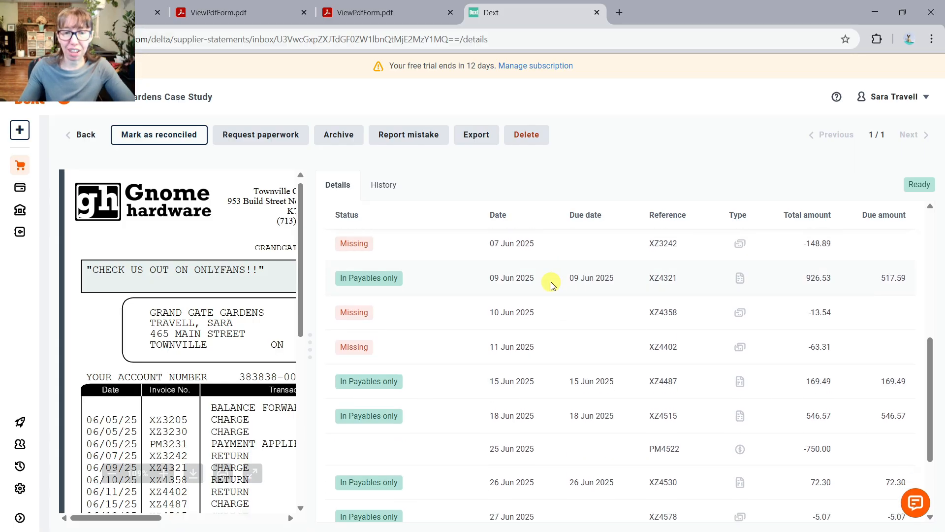
scroll(547, 296, "down", 3)
mouse_move(372, 426)
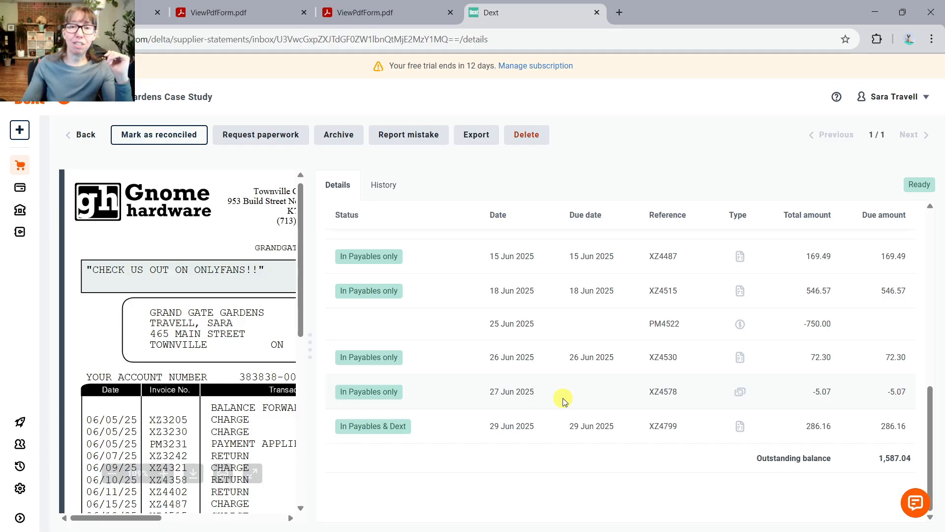
scroll(562, 400, "up", 10)
scroll(562, 400, "down", 3)
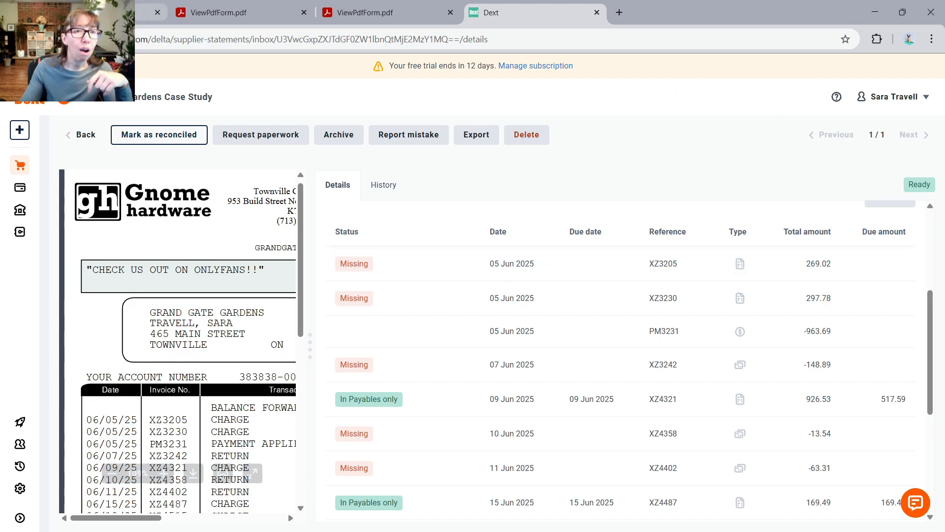
Step: Switch to QuickBooks and examine the balances of Gnome Hardware's June bills, credits and payments in the transaction list
left_click(148, 13)
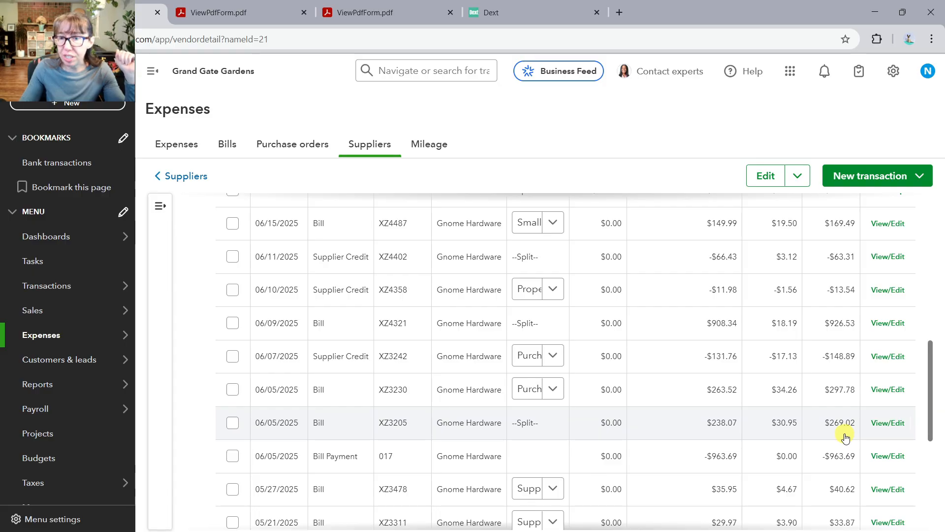
scroll(845, 437, "up", 10)
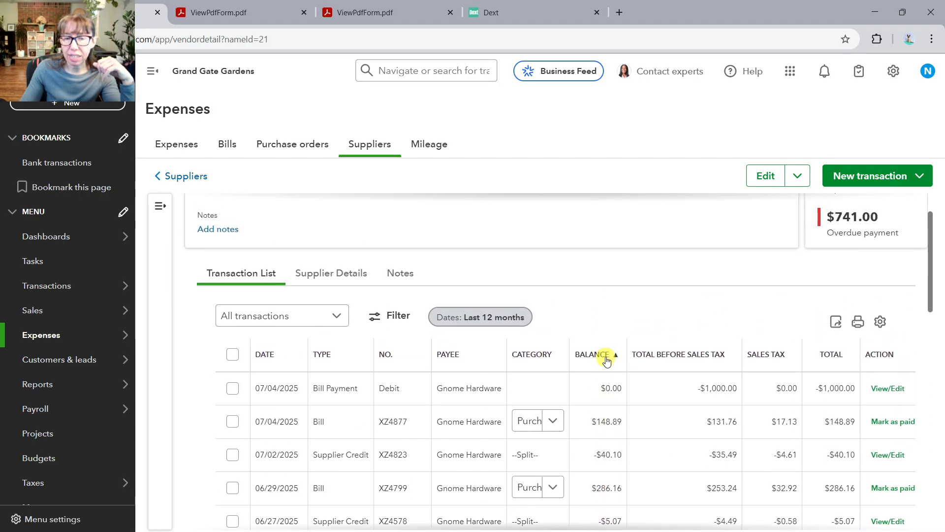
scroll(605, 364, "down", 8)
scroll(606, 364, "up", 5)
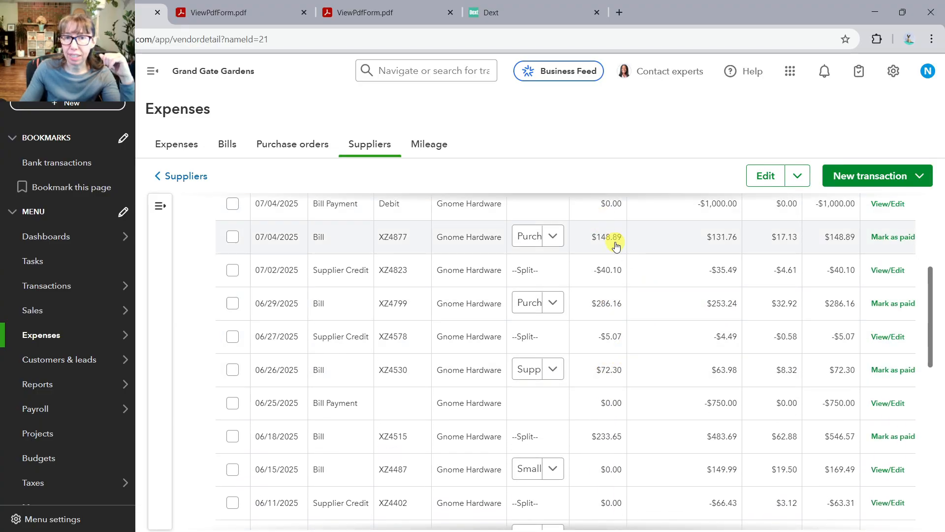
Step: Return to Dext and check the reconciliation table's line statuses, due amounts and outstanding balance against QuickBooks
left_click(515, 16)
scroll(660, 383, "down", 2)
scroll(660, 383, "down", 3)
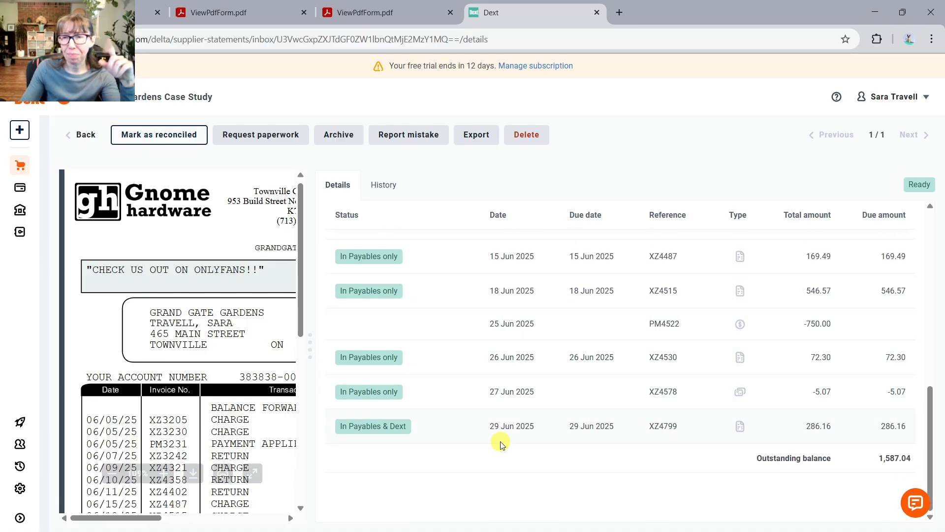
scroll(499, 444, "up", 4)
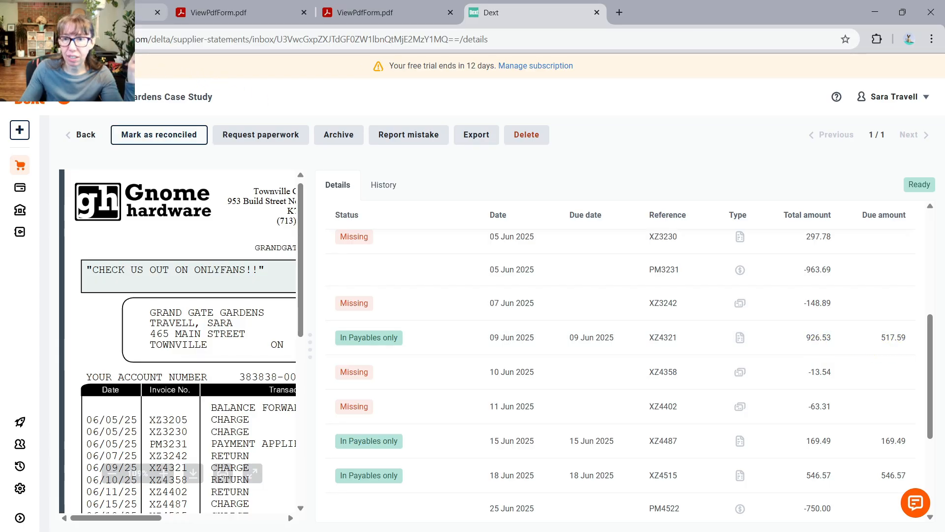
Step: Compare Gnome Hardware's June bill balances in QuickBooks with the due amounts in Dext, and return to the 06 Statements folder
left_click(98, 12)
scroll(690, 435, "down", 3)
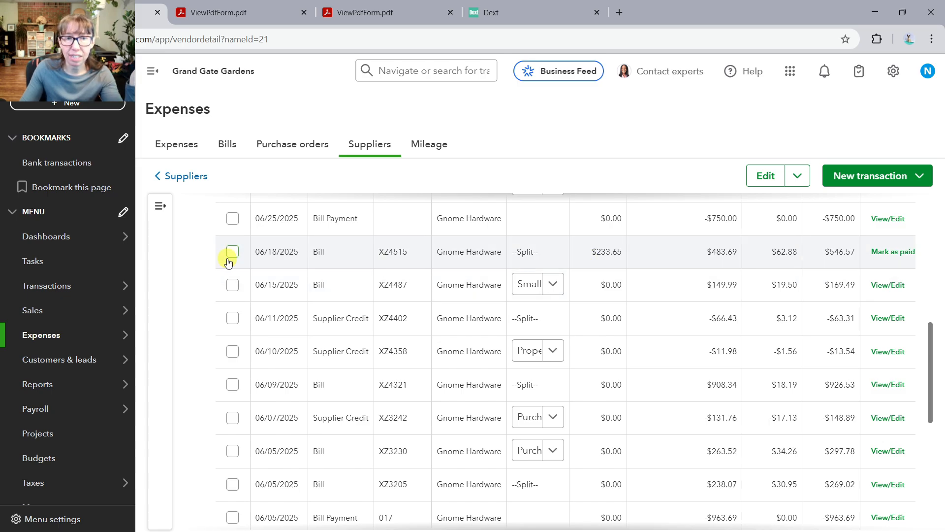
left_click(541, 11)
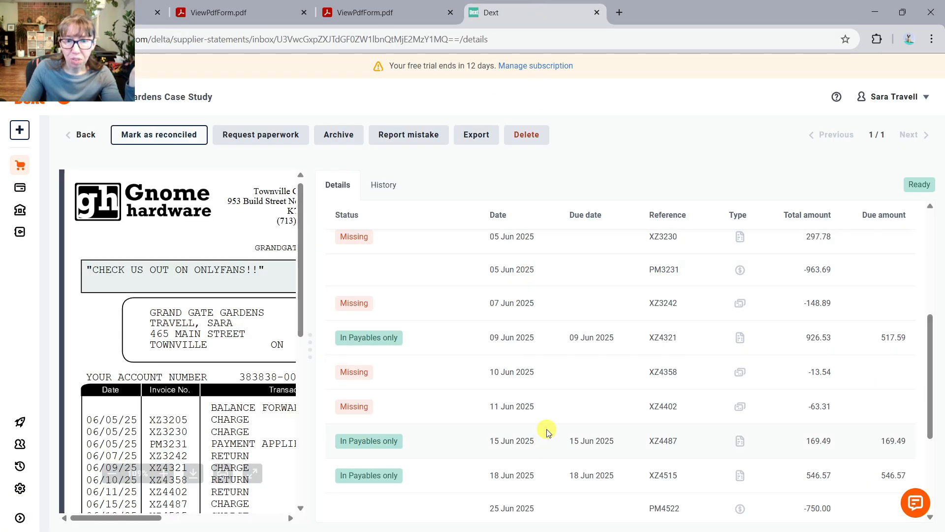
scroll(541, 429, "down", 1)
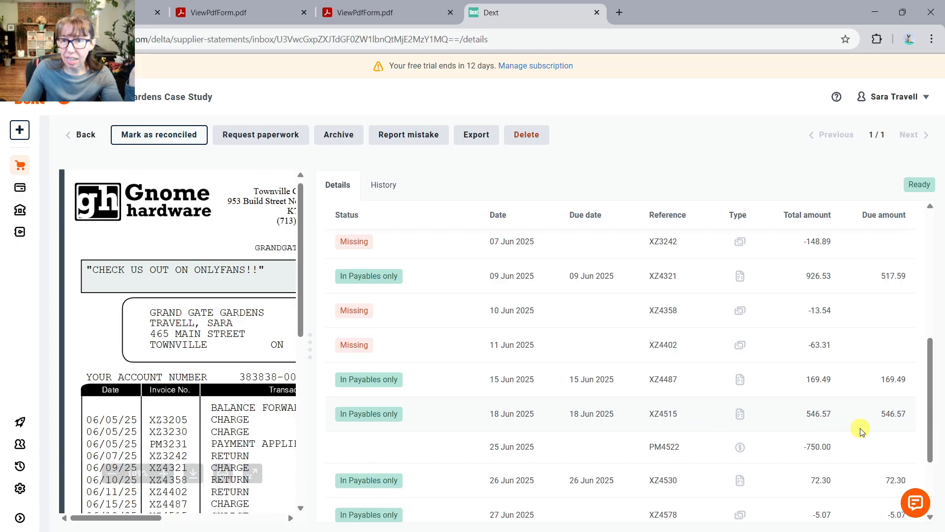
scroll(892, 426, "down", 1)
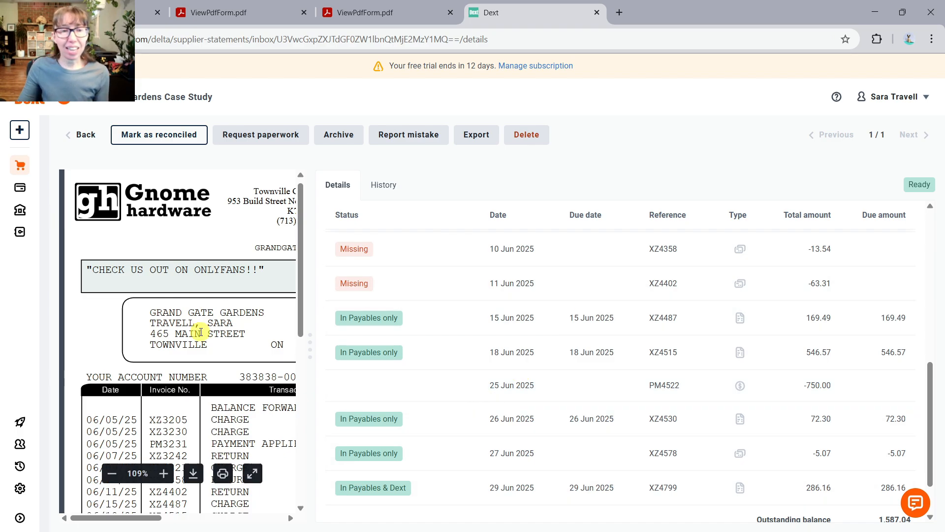
left_click_drag(0, 187, 359, 0)
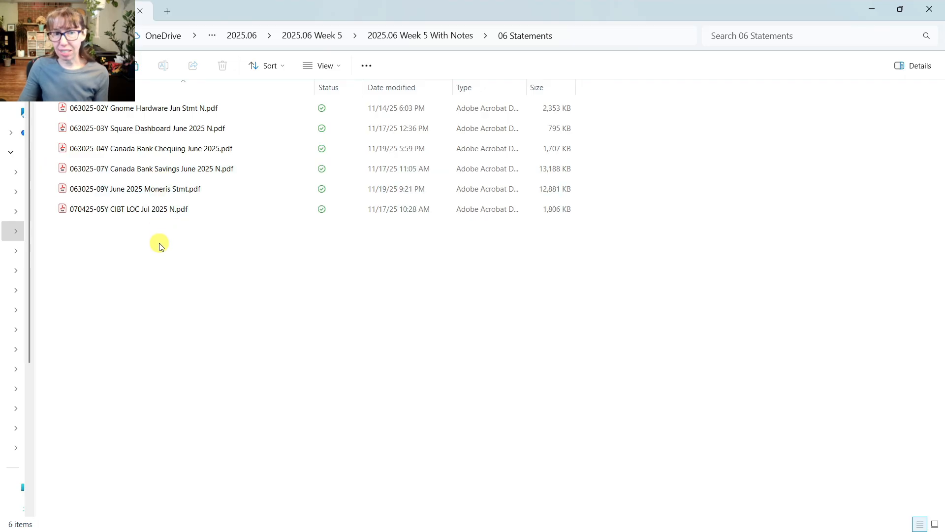